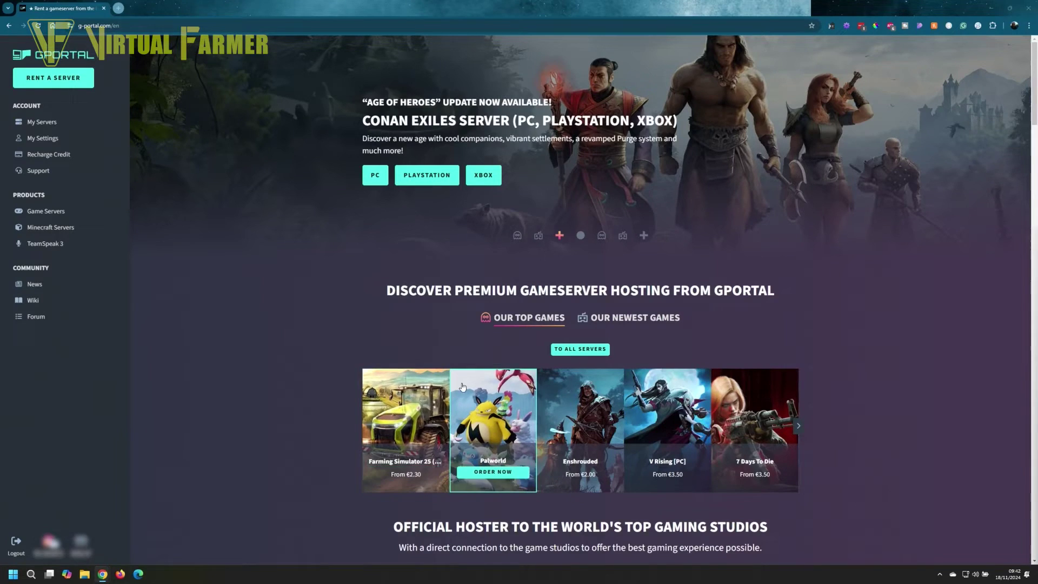
Step: From the Our Top Games Farming Simulator 25 card, choose ORDER NOW to reach its hosting plans
mouse_move(384, 460)
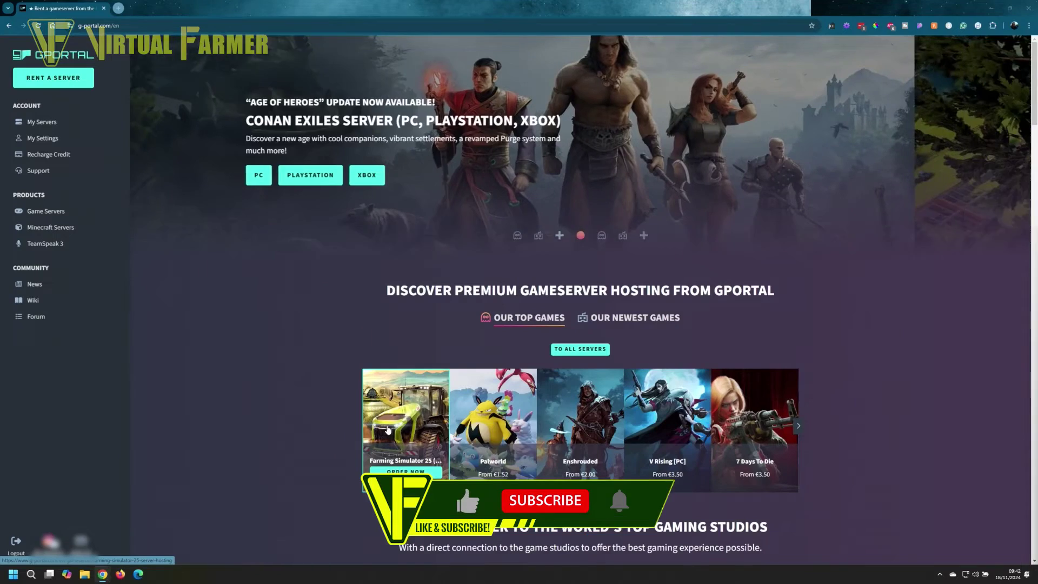
mouse_move(594, 432)
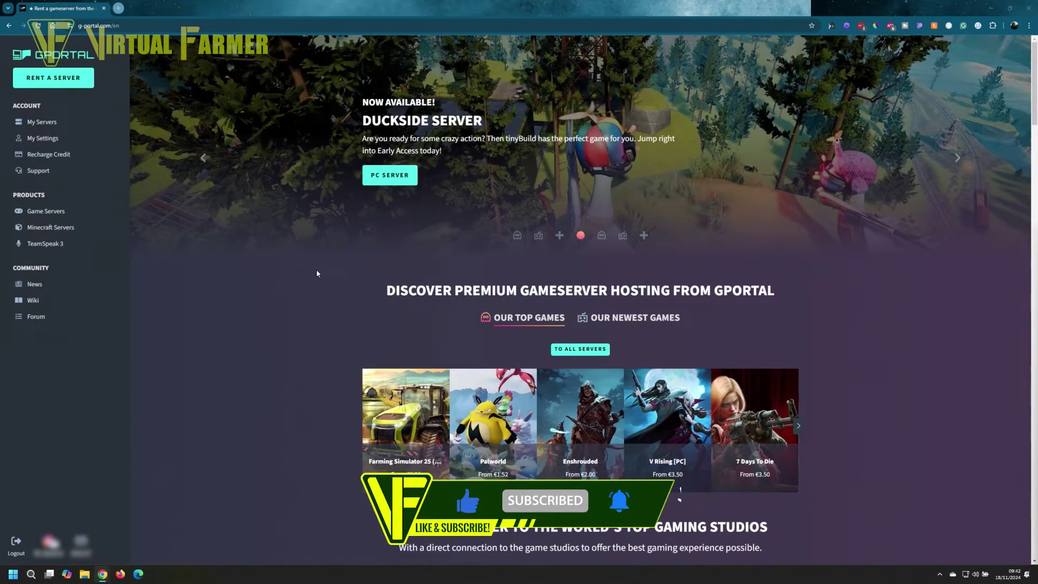
mouse_move(312, 260)
mouse_move(410, 421)
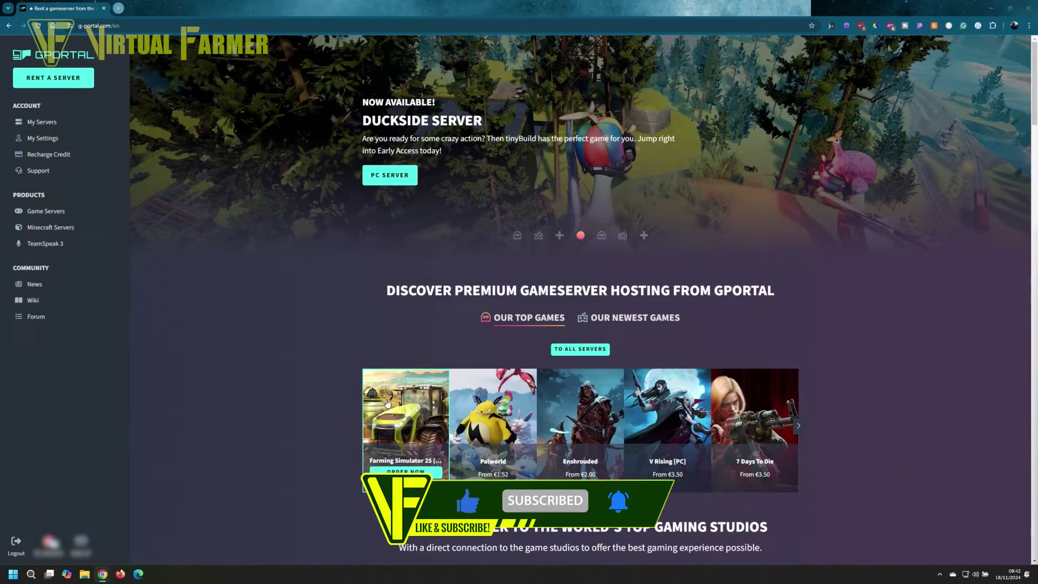
click(405, 473)
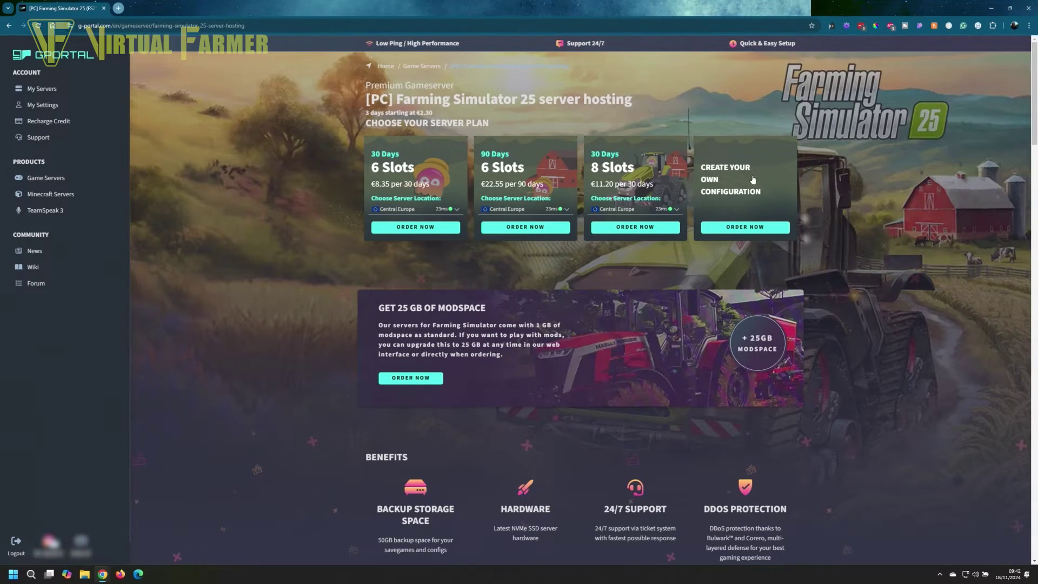
Step: Start a custom configuration with 16 slots and a 30-day rental, after comparing 3 days
click(752, 230)
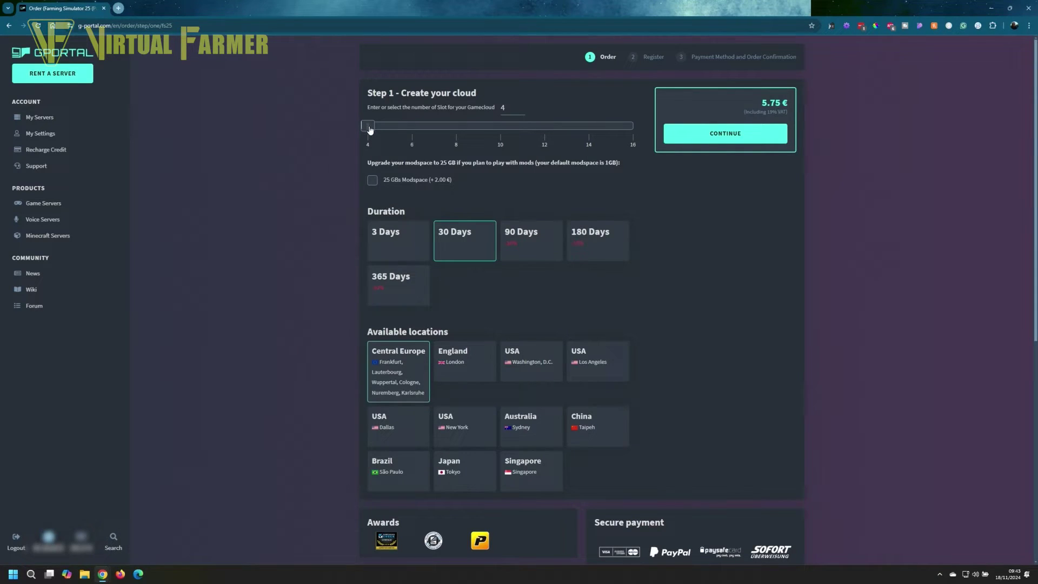
drag(370, 130, 635, 134)
click(393, 248)
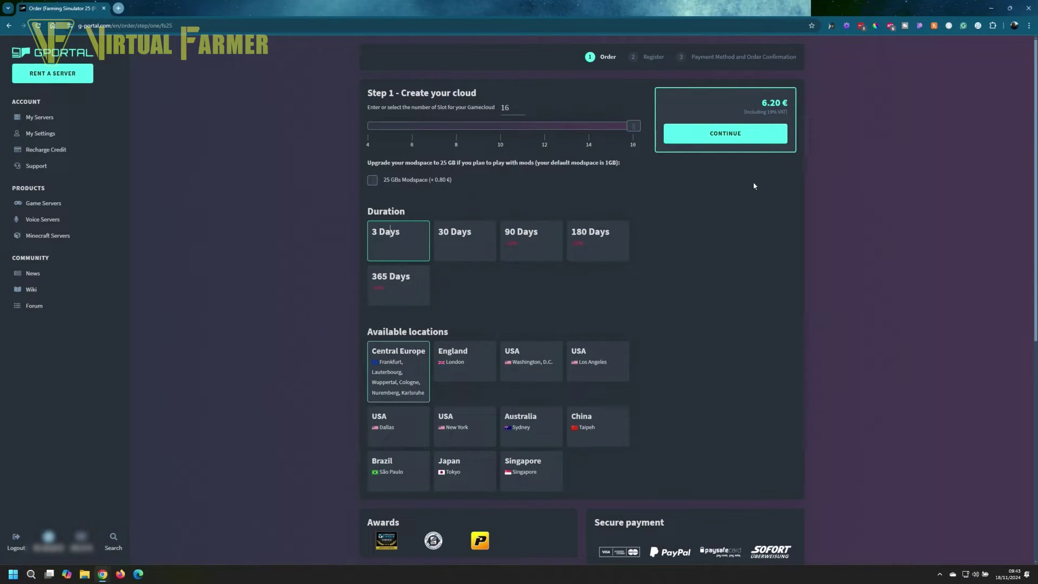
click(465, 233)
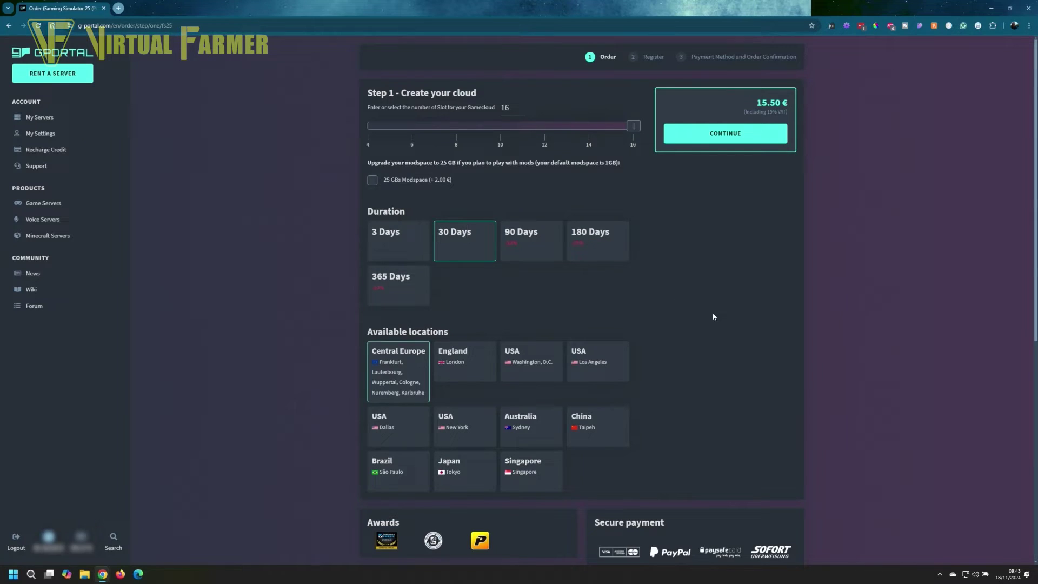
Step: Choose England (London) as the server location, bringing the total to 15.50 €
scroll(703, 325, down, 2)
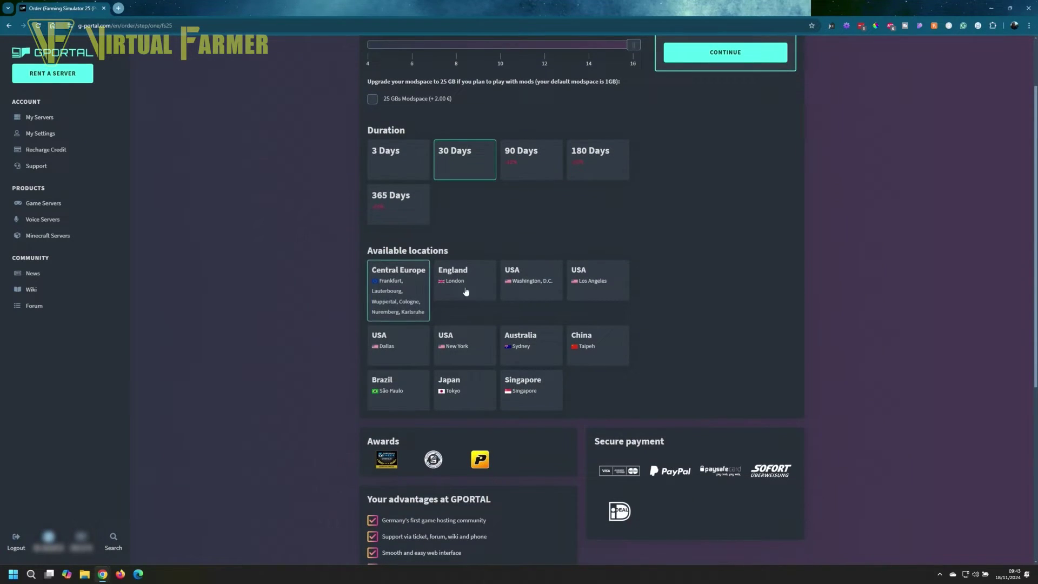
click(478, 295)
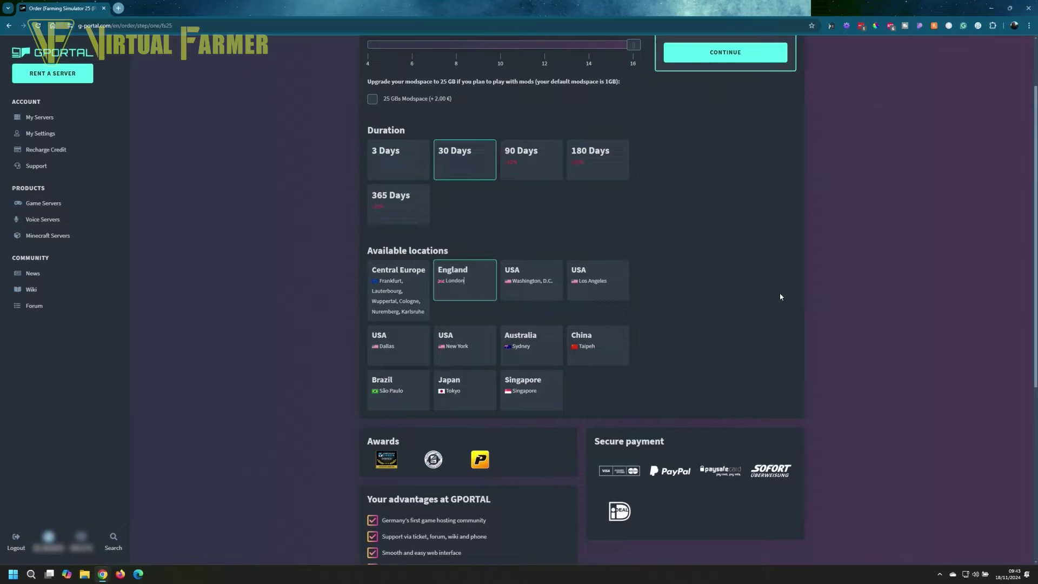
scroll(726, 307, up, 2)
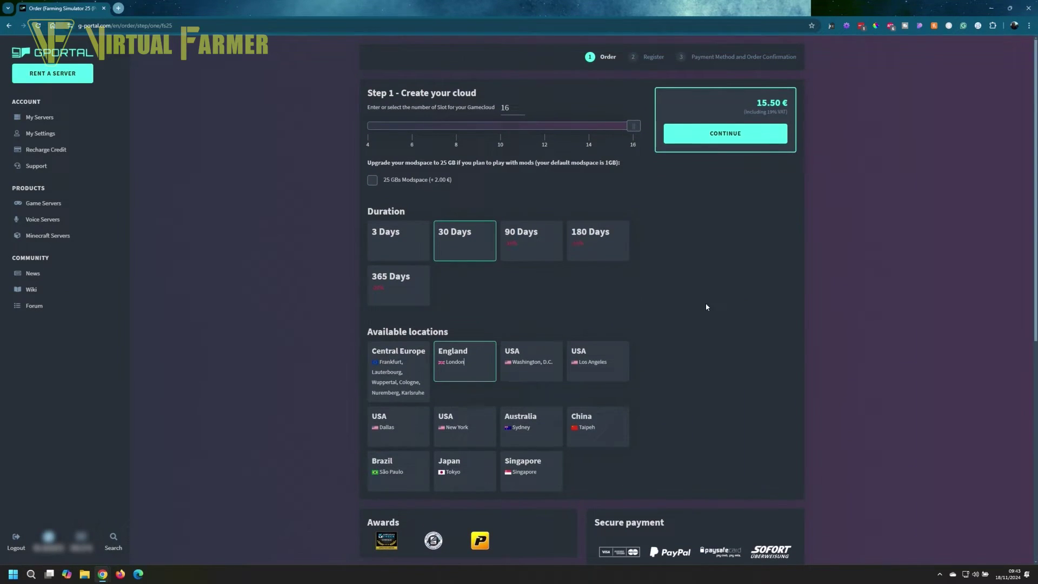
scroll(705, 306, down, 6)
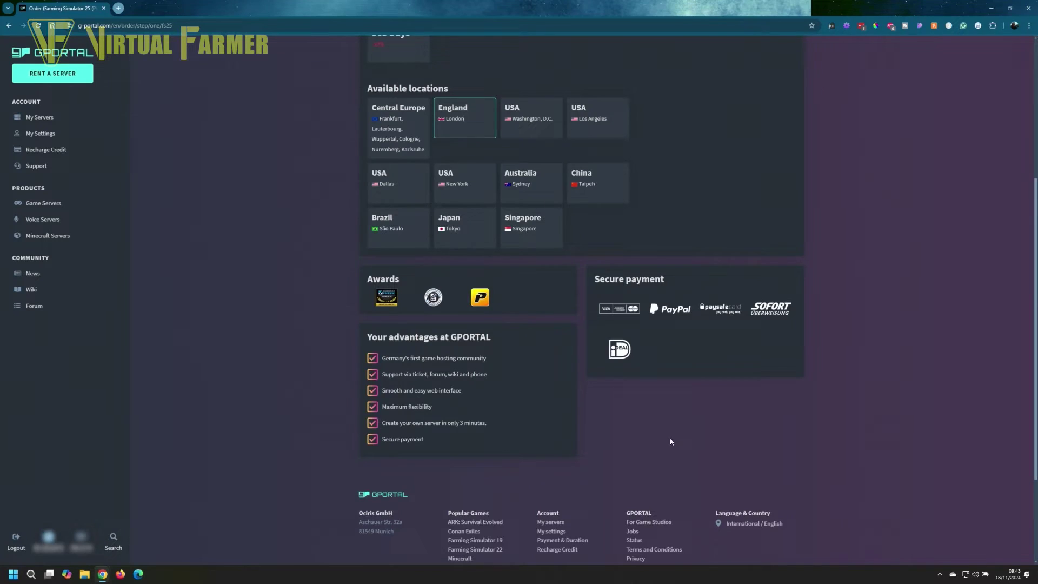
scroll(671, 441, up, 6)
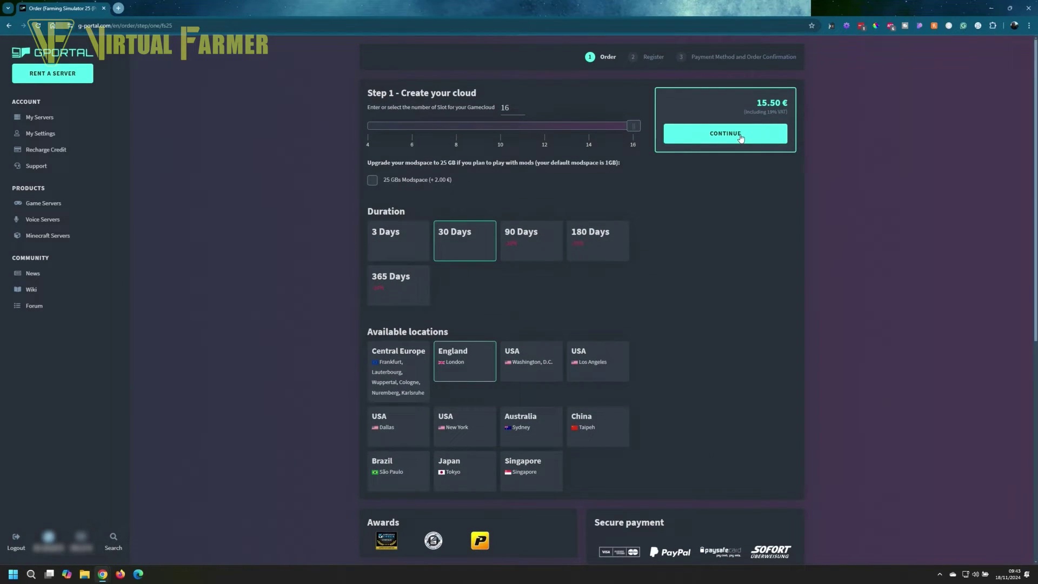
Step: Pay for the 16-slot, 30-day England server from the account balance and place the order
click(740, 138)
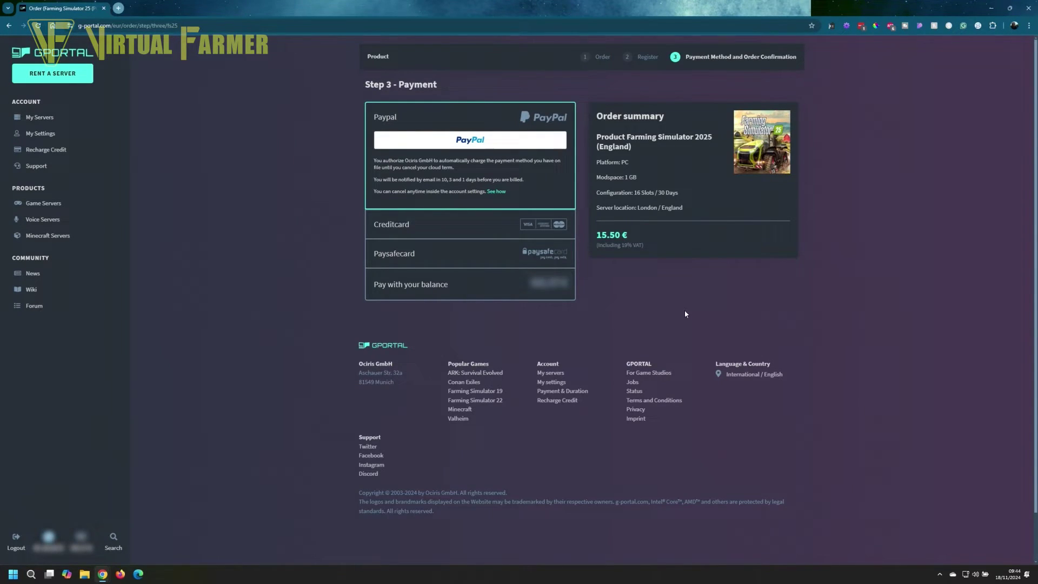
click(471, 284)
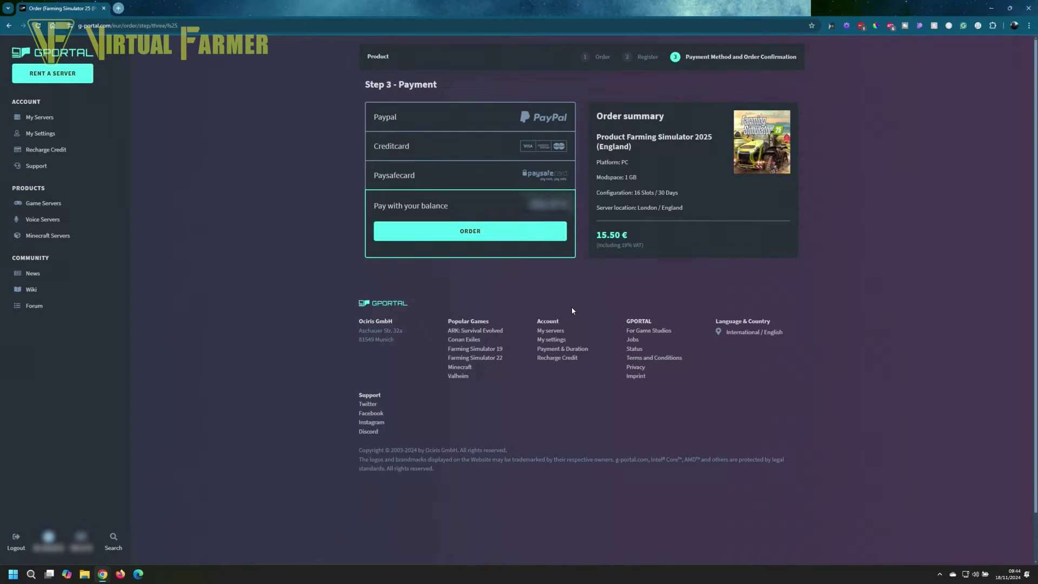
click(473, 233)
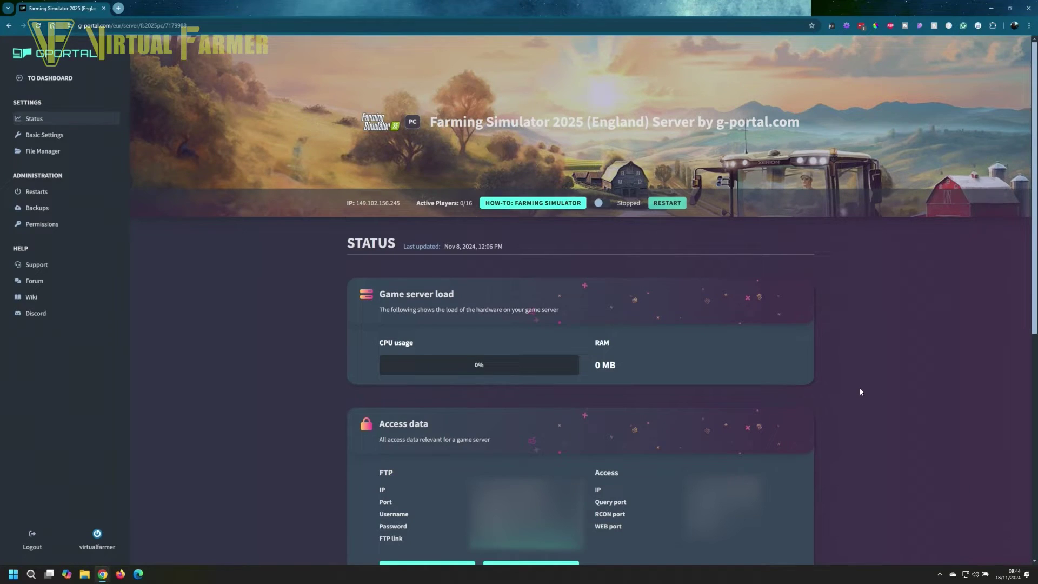
Step: Scroll through the new server's Access data, Addons, Webinterface and Game server files sections
scroll(863, 377, down, 2)
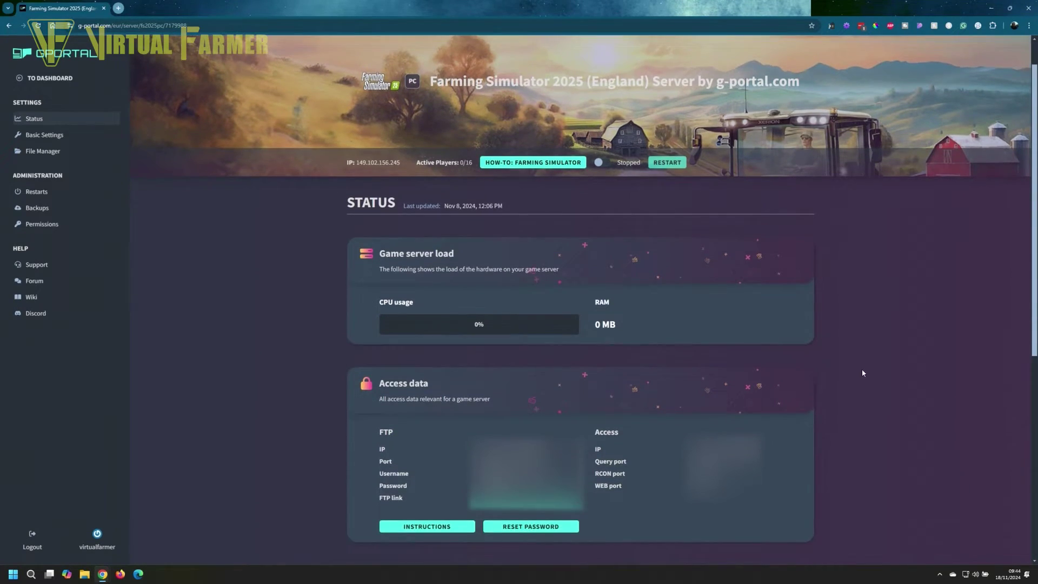
scroll(863, 373, down, 1)
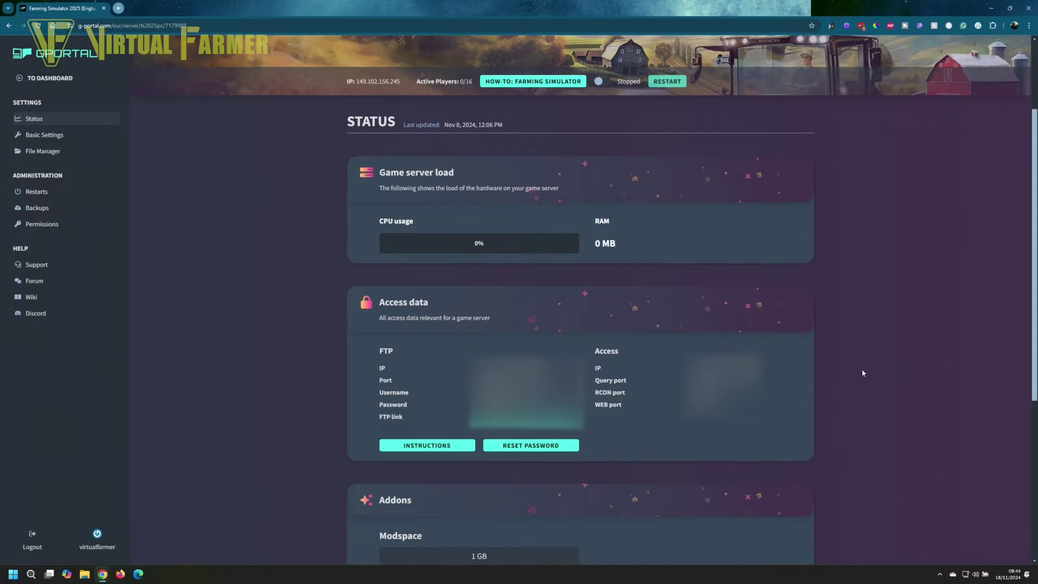
scroll(857, 367, down, 2)
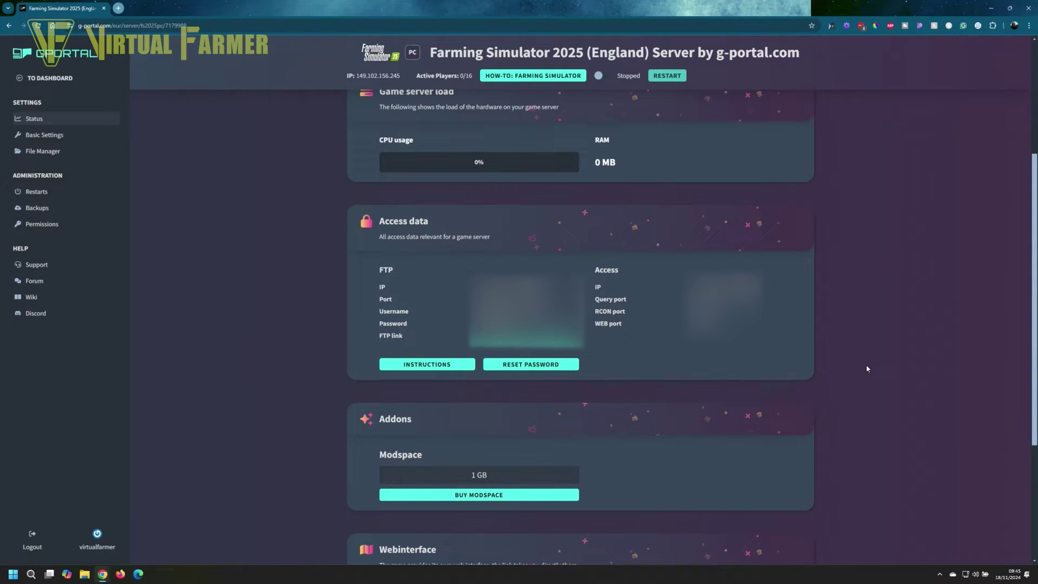
scroll(469, 255, up, 3)
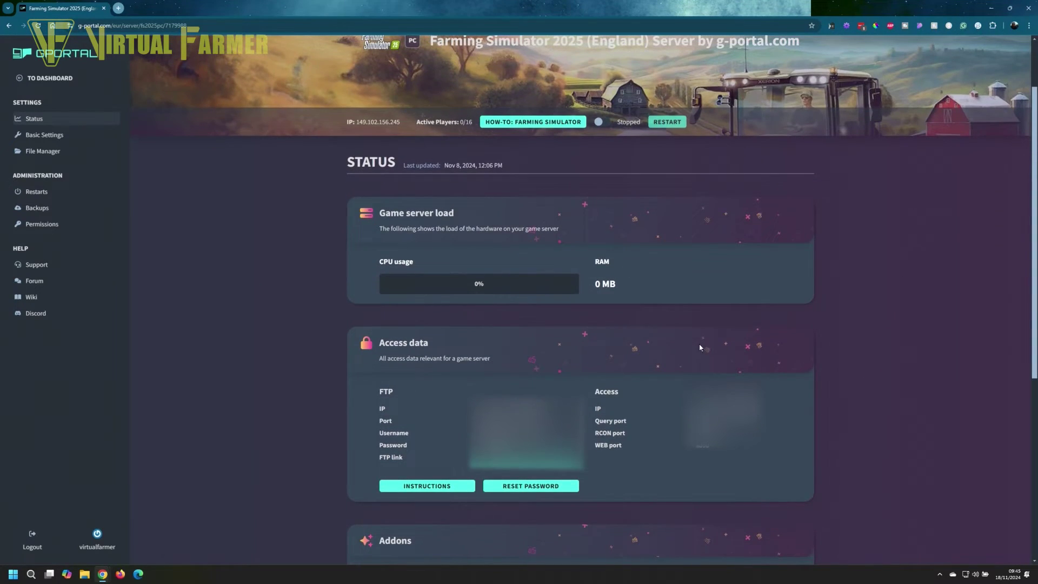
scroll(699, 348, down, 5)
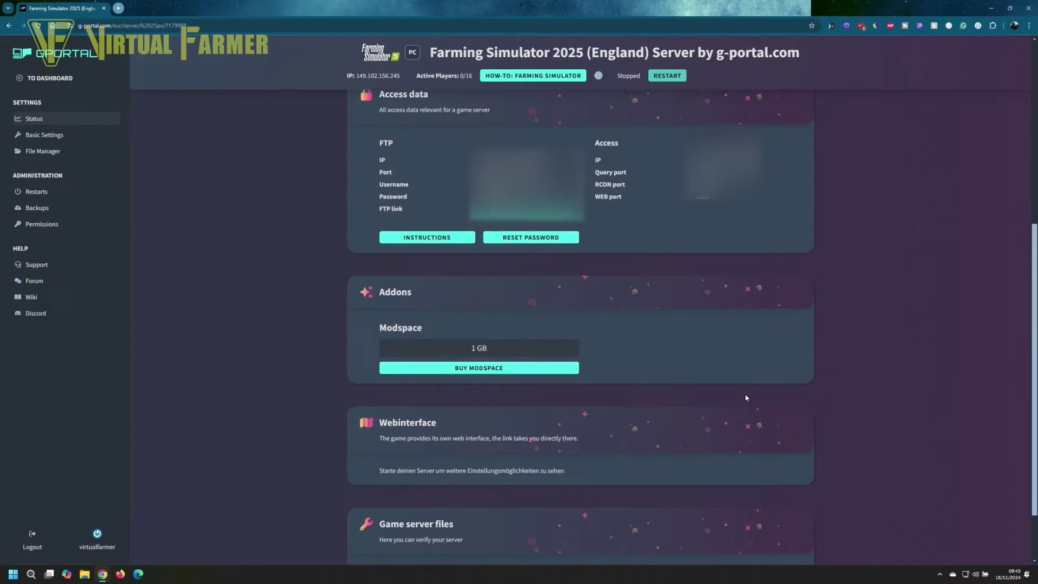
scroll(471, 263, down, 2)
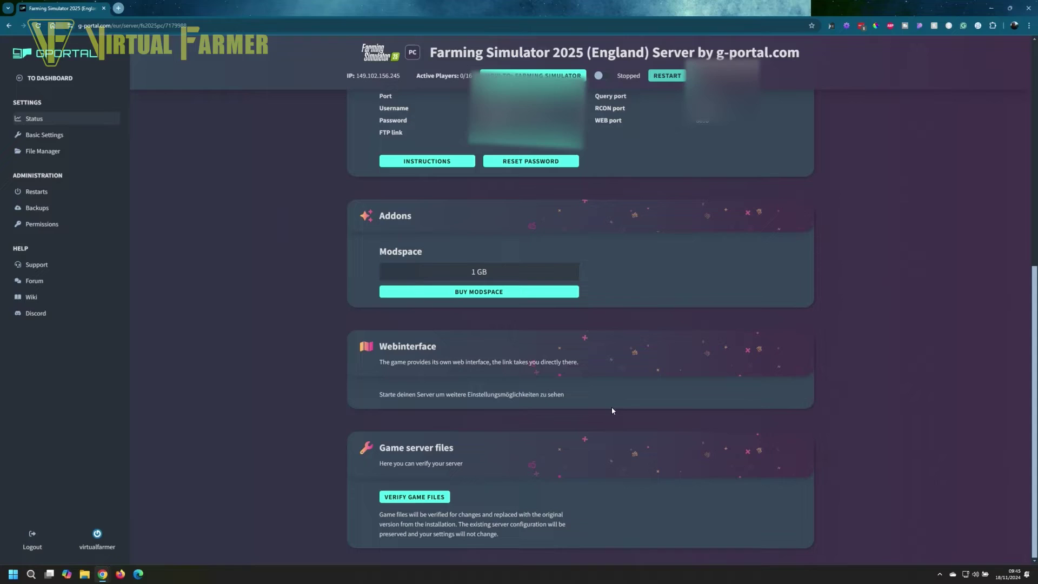
scroll(611, 411, up, 10)
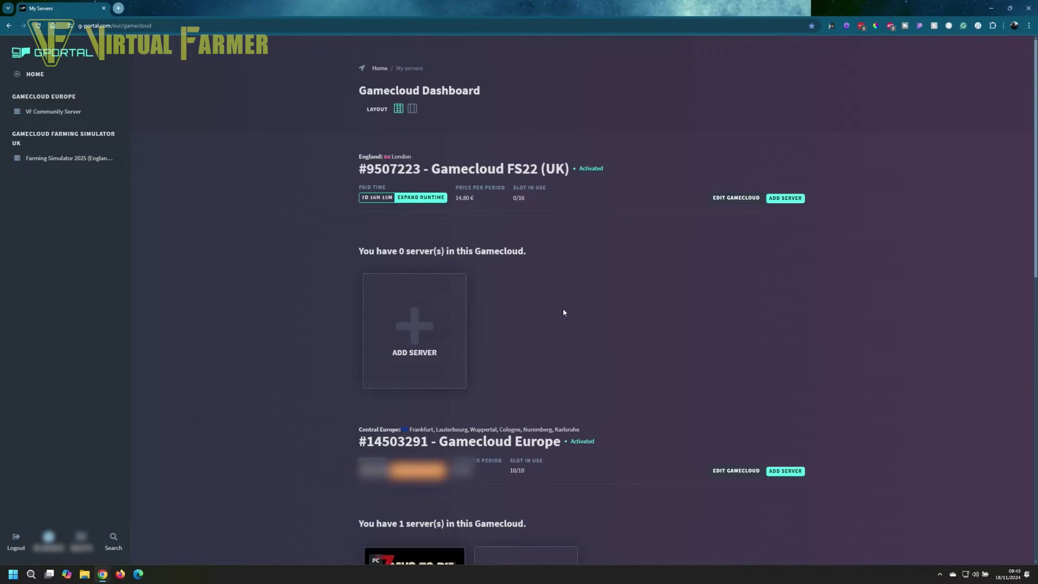
Step: Scroll the Gamecloud Dashboard down to the England gamecloud's Farming Simulator 2025 server
scroll(651, 313, down, 5)
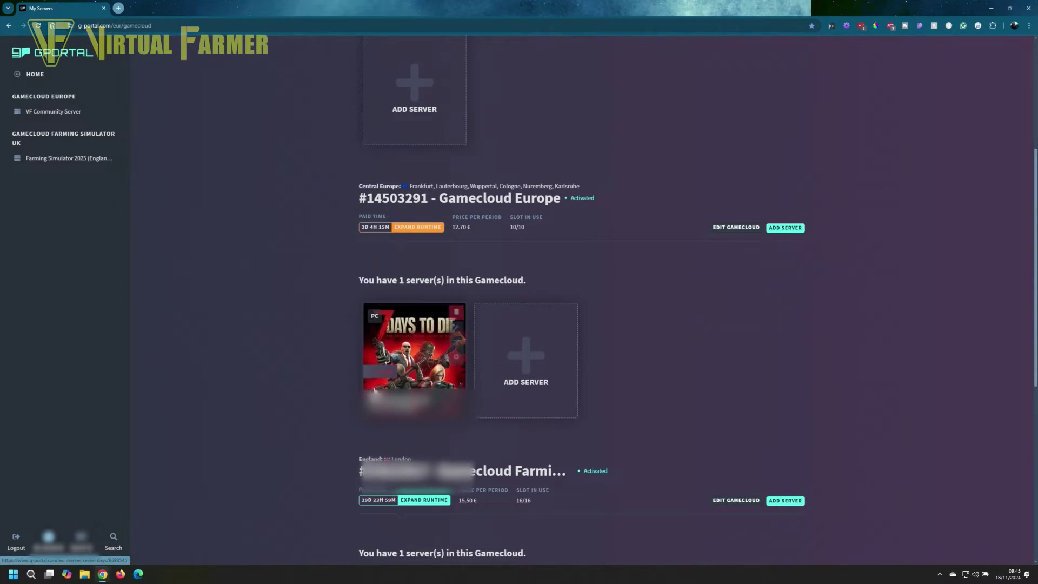
scroll(629, 348, down, 7)
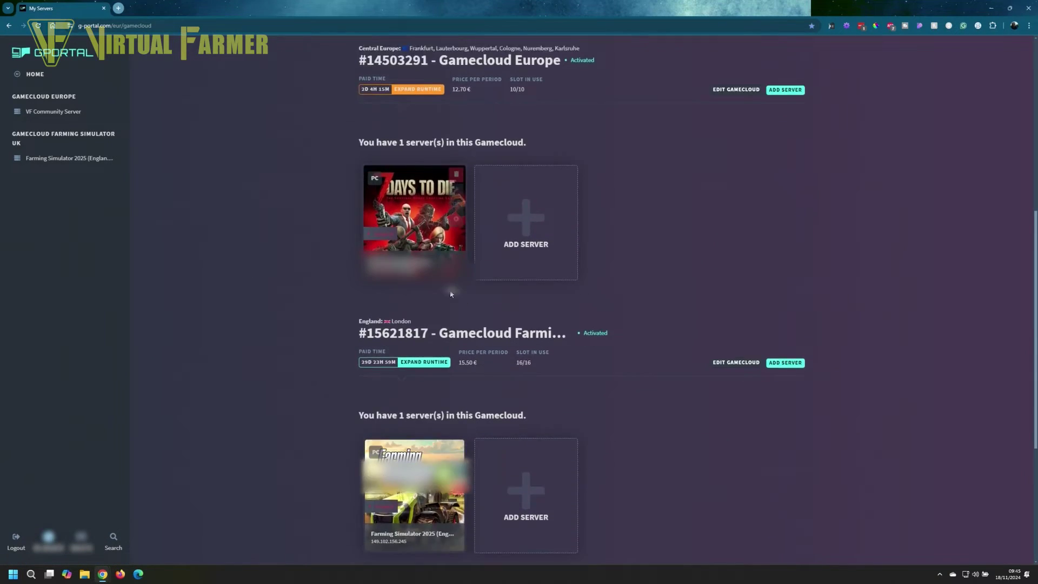
mouse_move(407, 296)
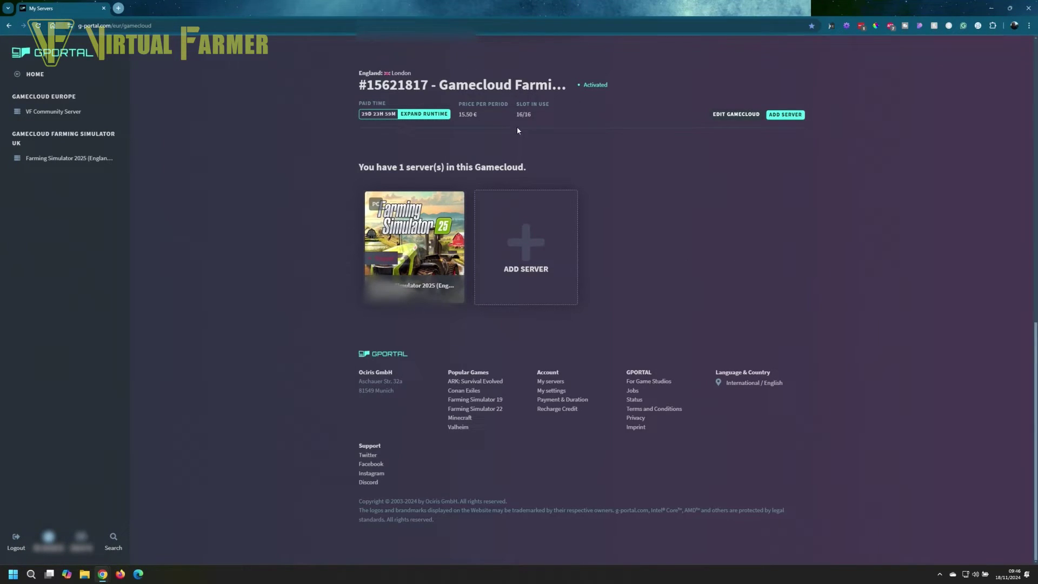
mouse_move(438, 255)
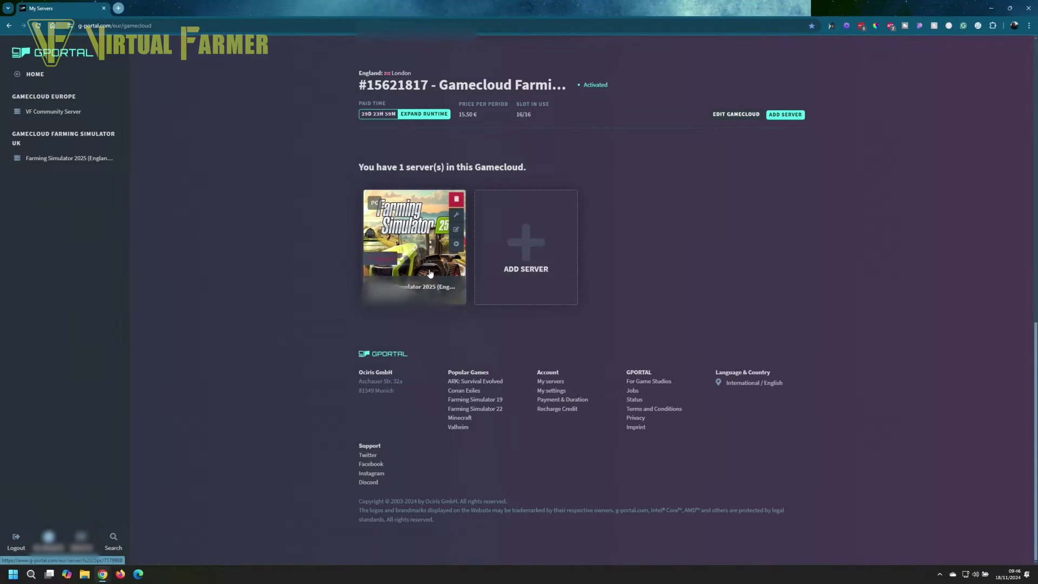
Step: In the server's Basic Settings, change the server language from German to English
click(455, 219)
scroll(342, 370, down, 2)
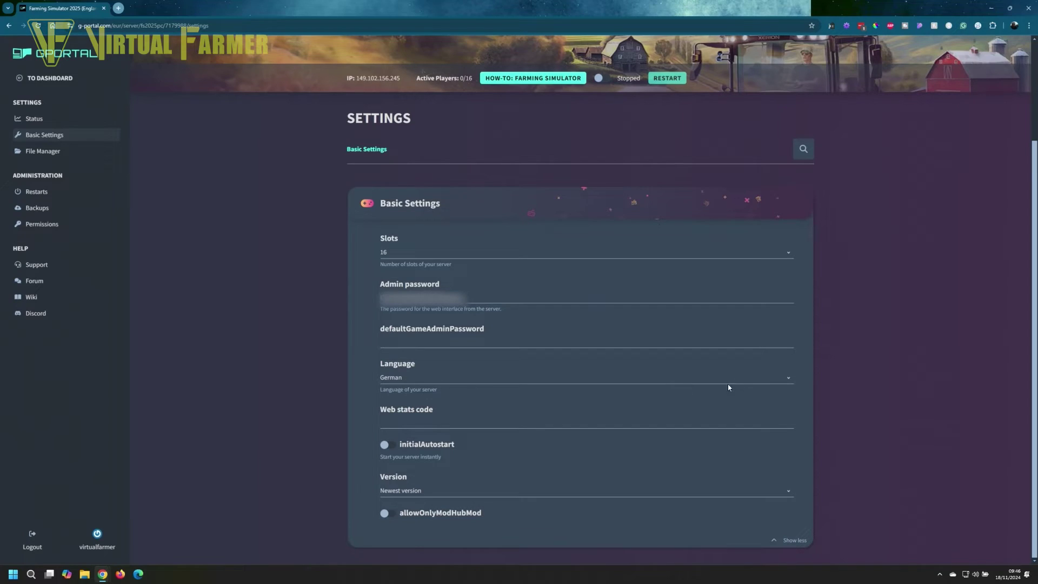
click(792, 379)
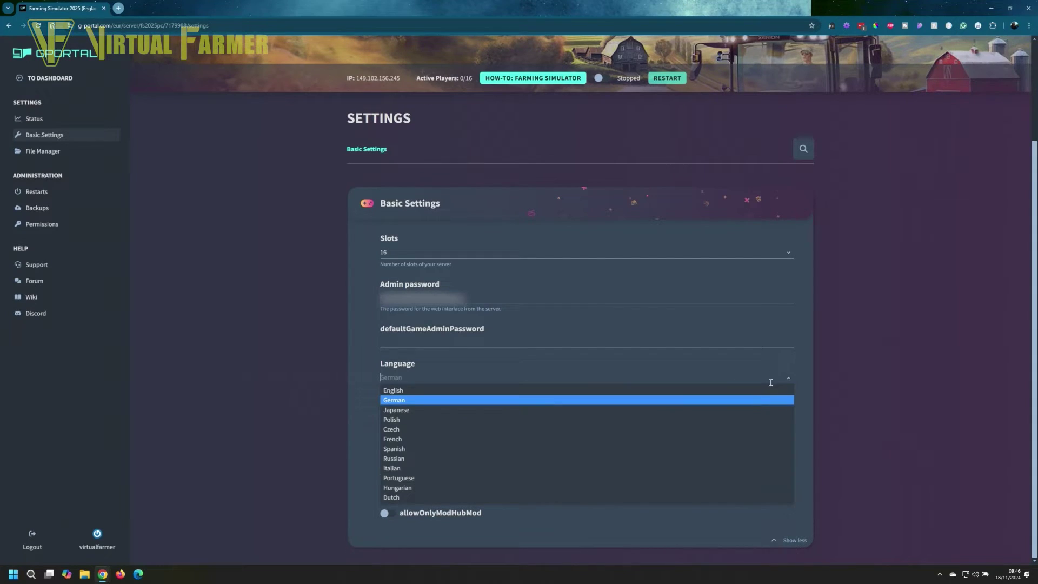
click(436, 389)
click(537, 377)
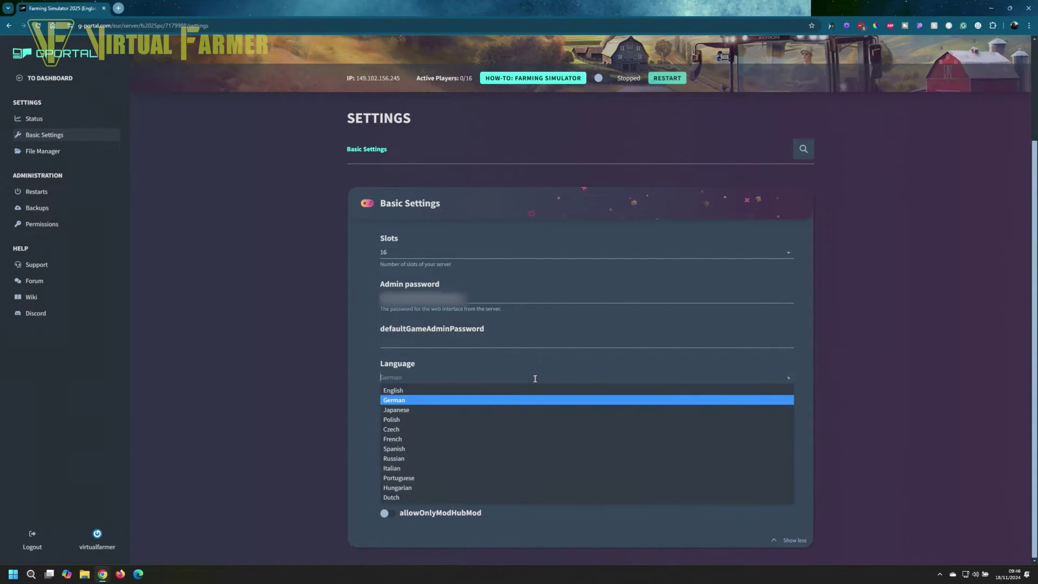
click(412, 391)
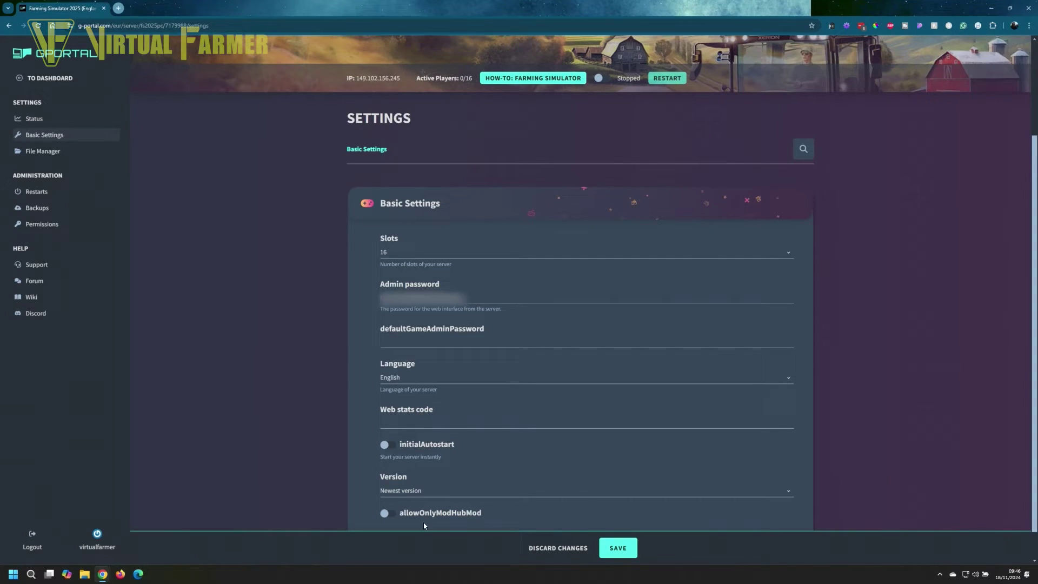
Step: Turn on the allowOnlyModHubMod setting
scroll(452, 492, down, 1)
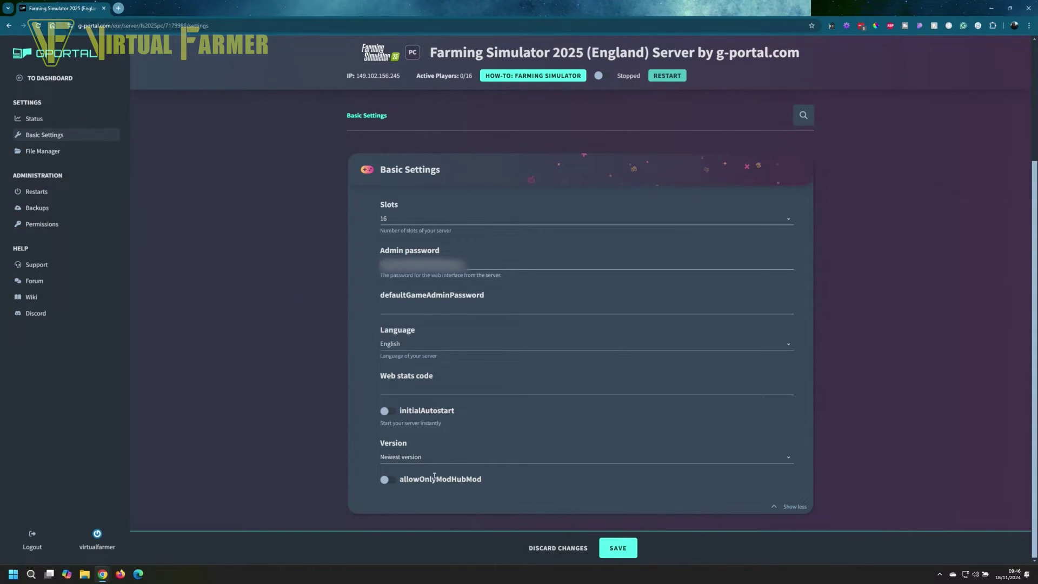
scroll(445, 443, up, 3)
scroll(496, 427, down, 3)
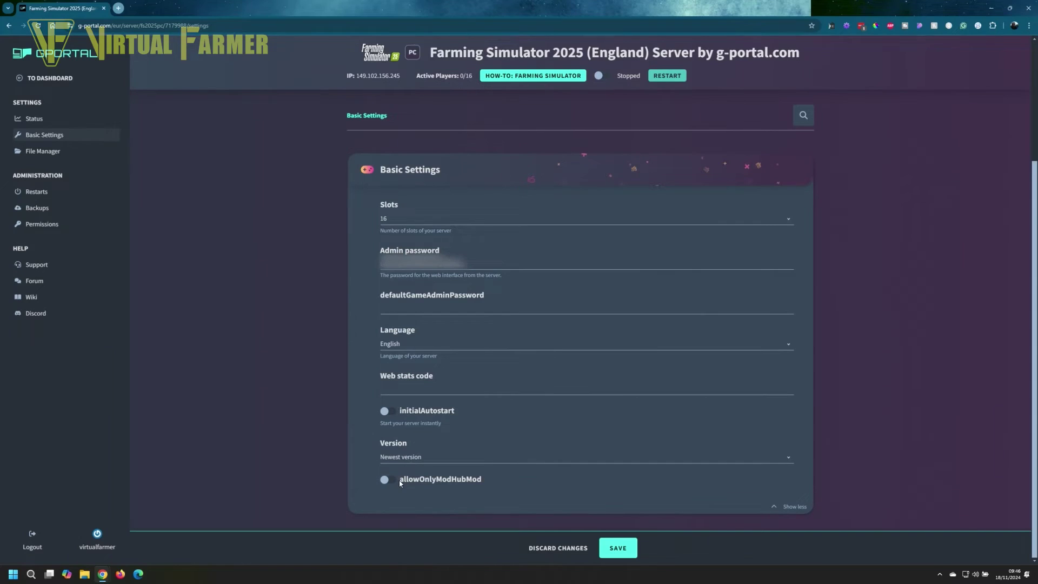
click(386, 480)
drag(486, 485, 401, 483)
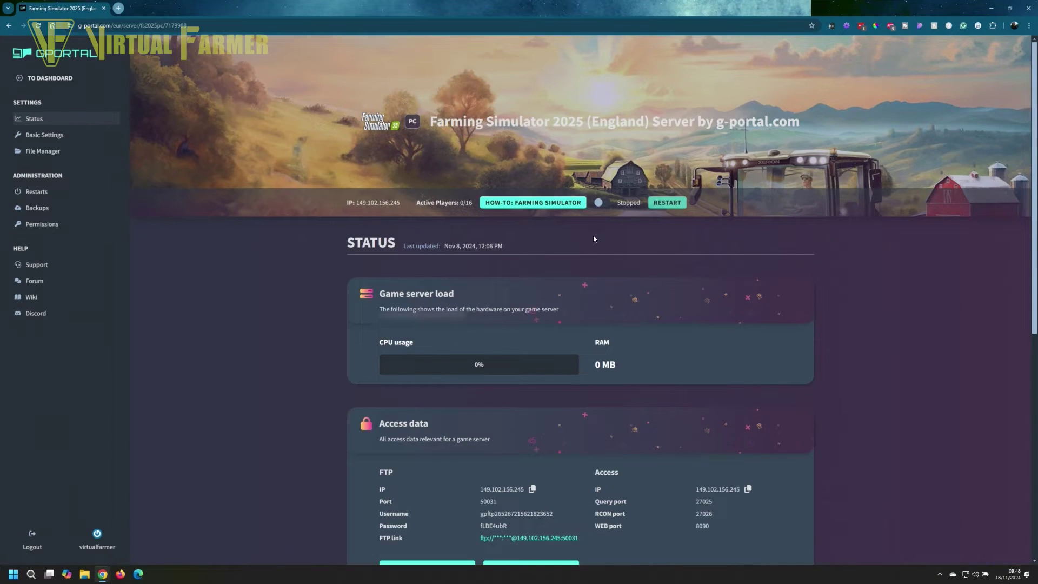
Step: Start the stopped server and launch its Farming Simulator Webinterface
click(601, 203)
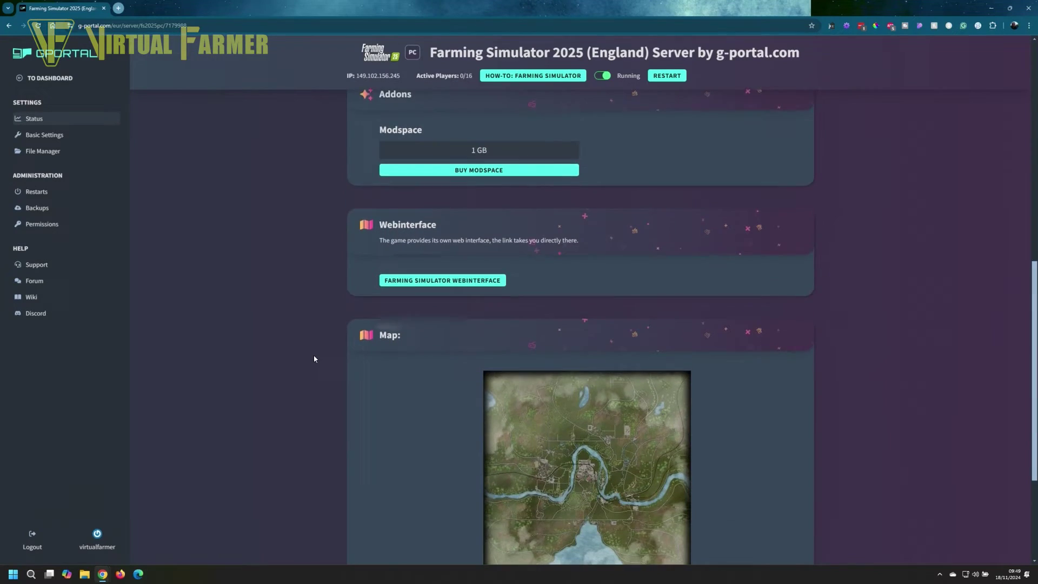
scroll(454, 260, down, 1)
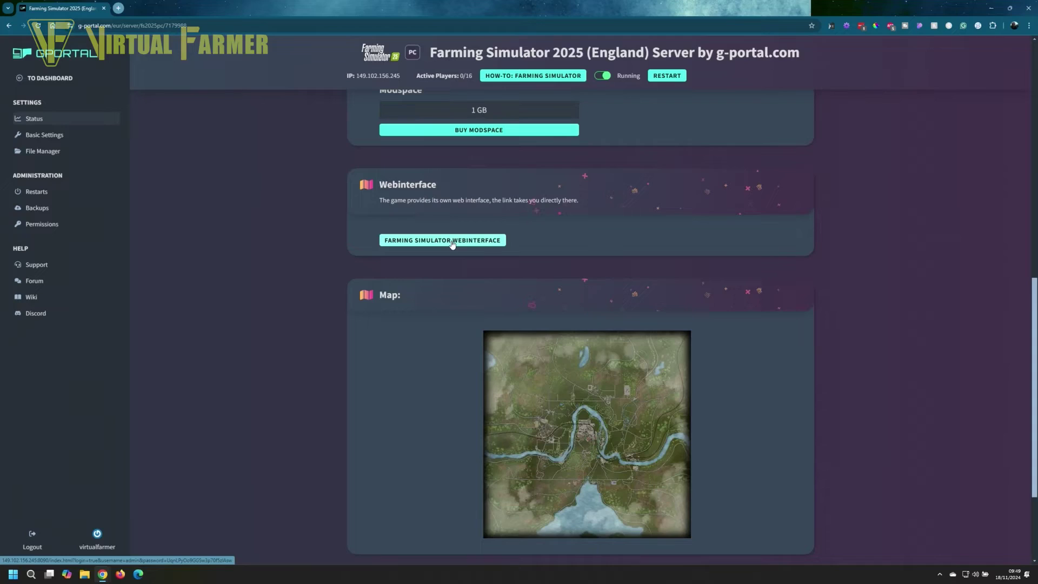
click(452, 241)
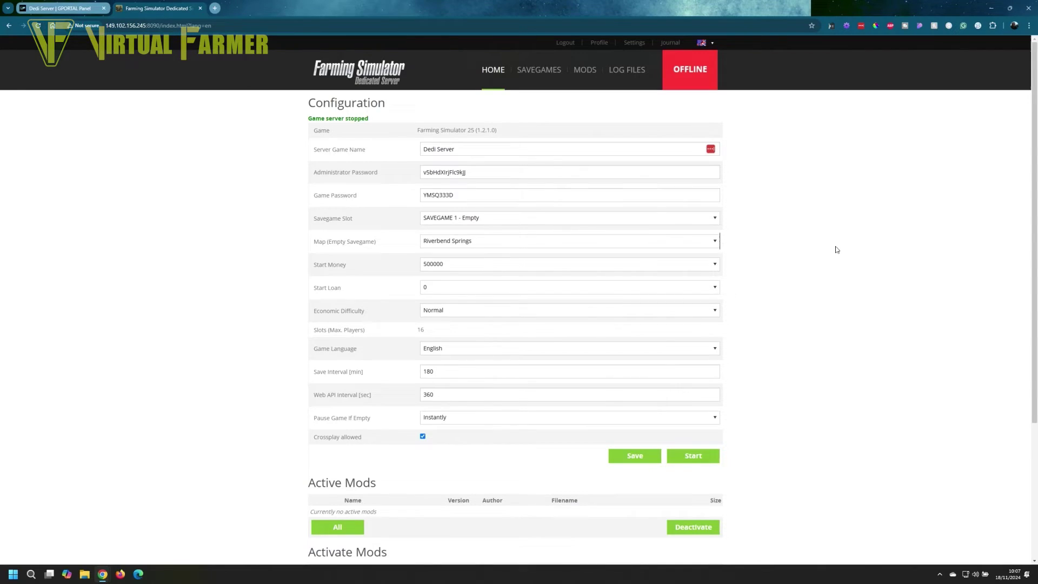
Step: Go to the web interface's SAVEGAMES page
click(539, 69)
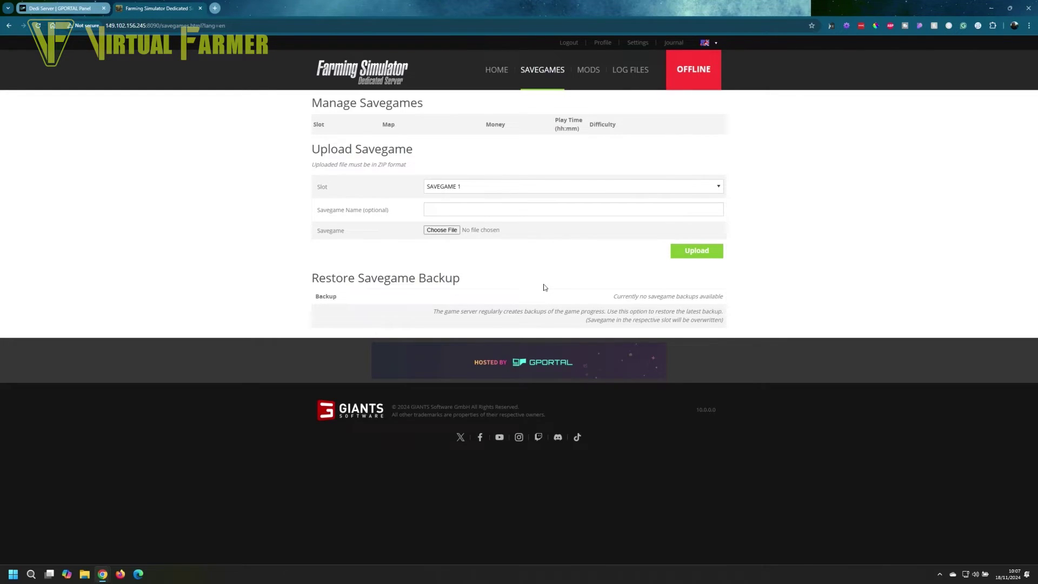
Step: Check the MODS page, then scroll through the Game log on LOG FILES
click(588, 70)
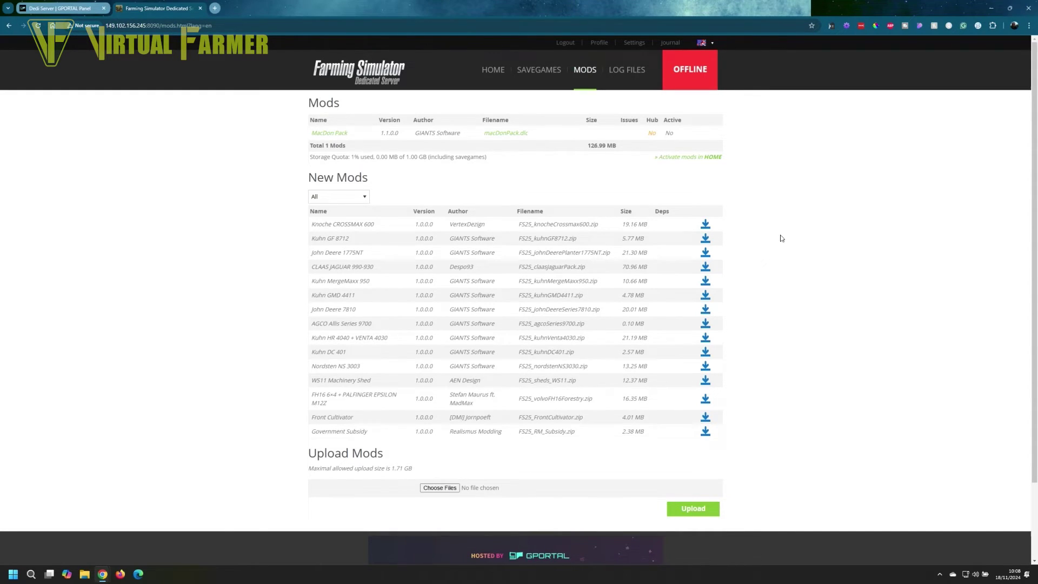
click(628, 74)
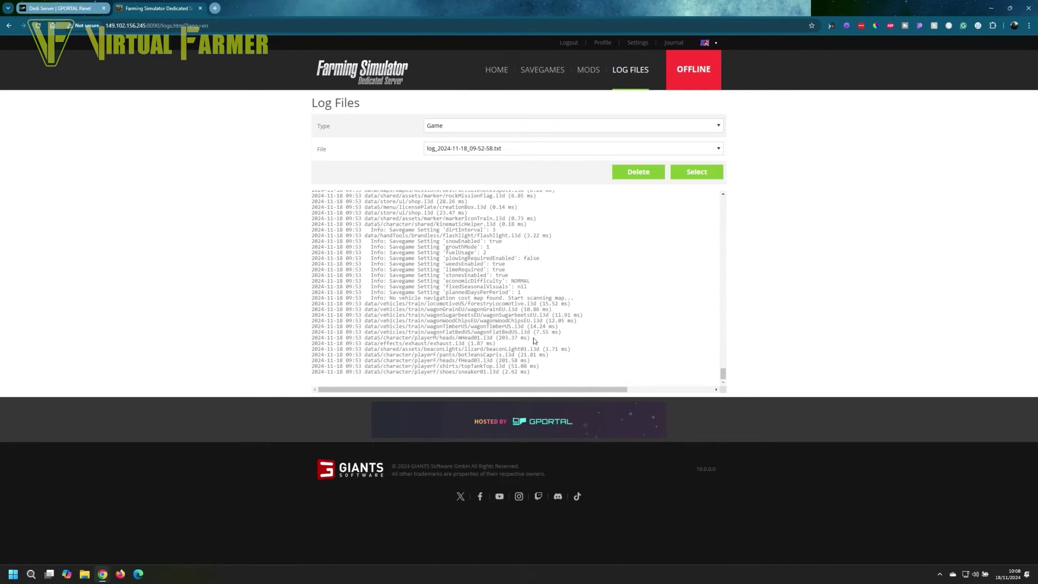
scroll(535, 324, up, 10)
scroll(530, 333, down, 8)
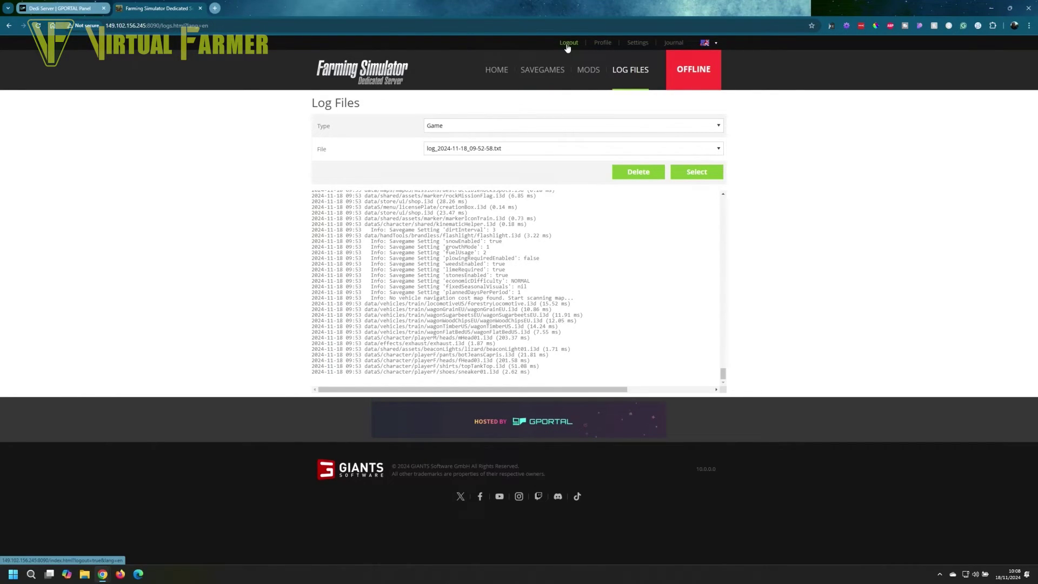
Step: Visit the Profile, Settings and Manage Web Users pages, then return to the configuration page
click(602, 43)
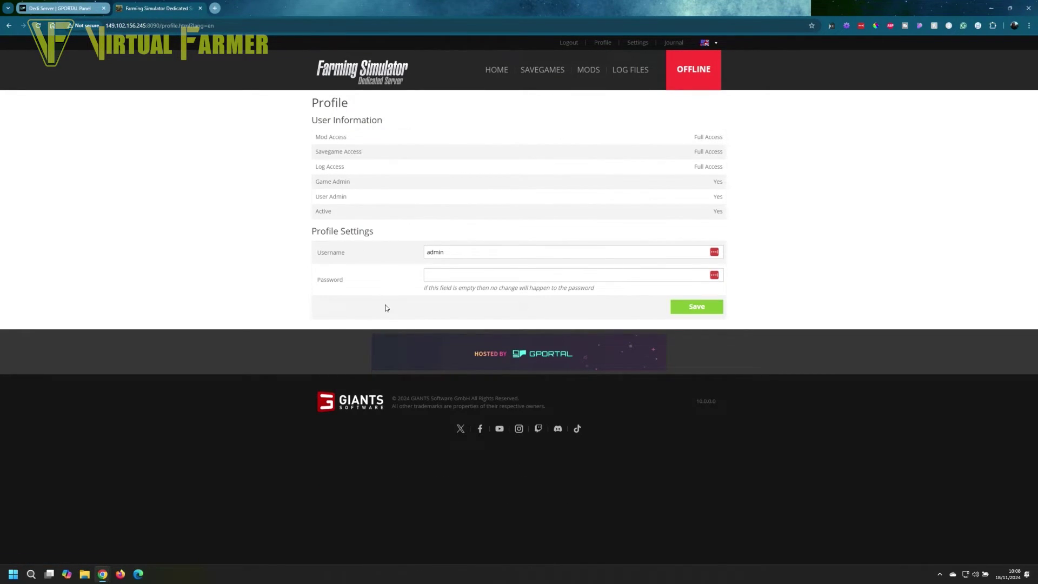
click(637, 43)
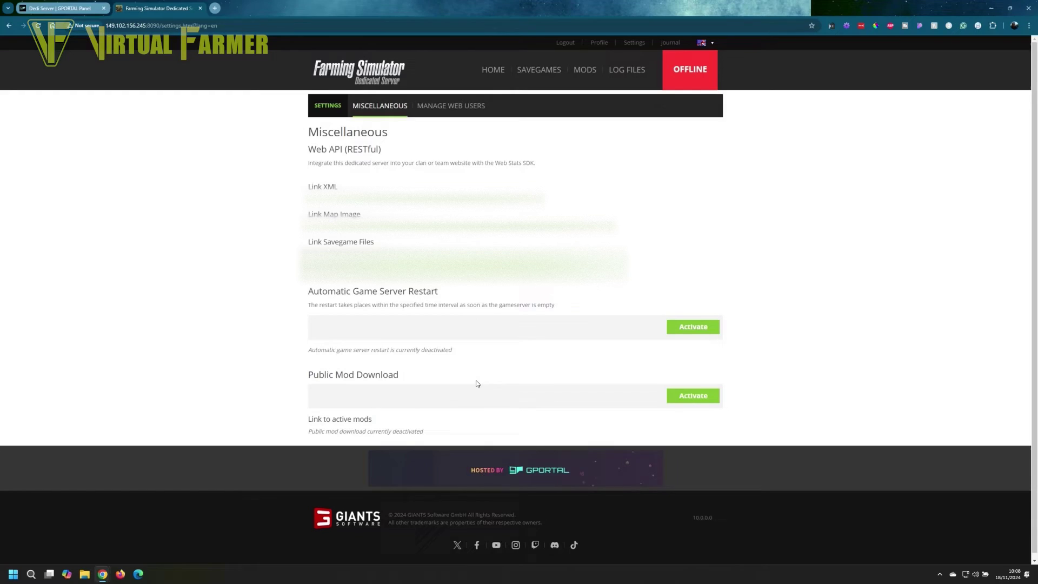
click(480, 108)
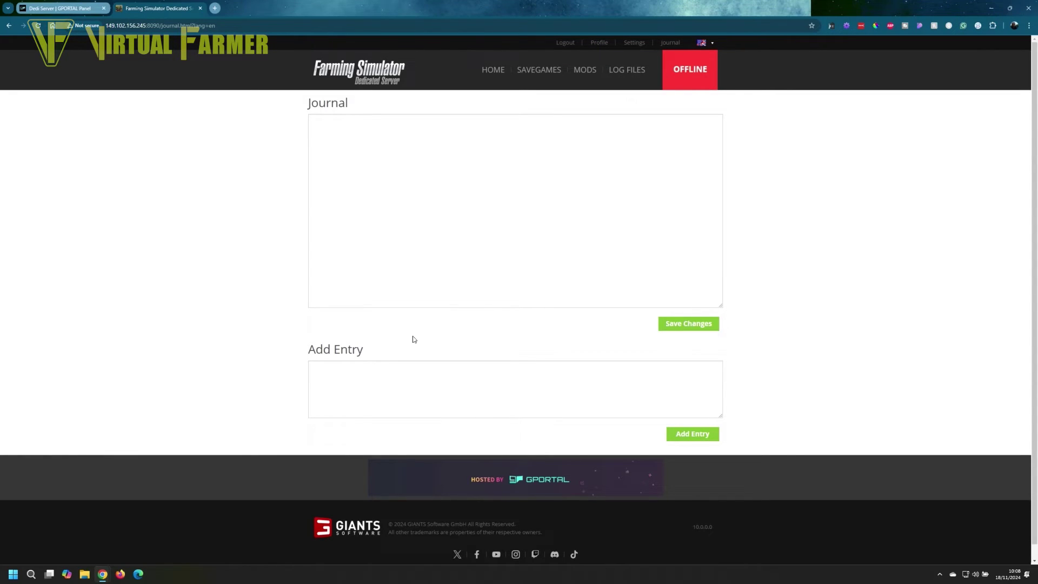
click(493, 73)
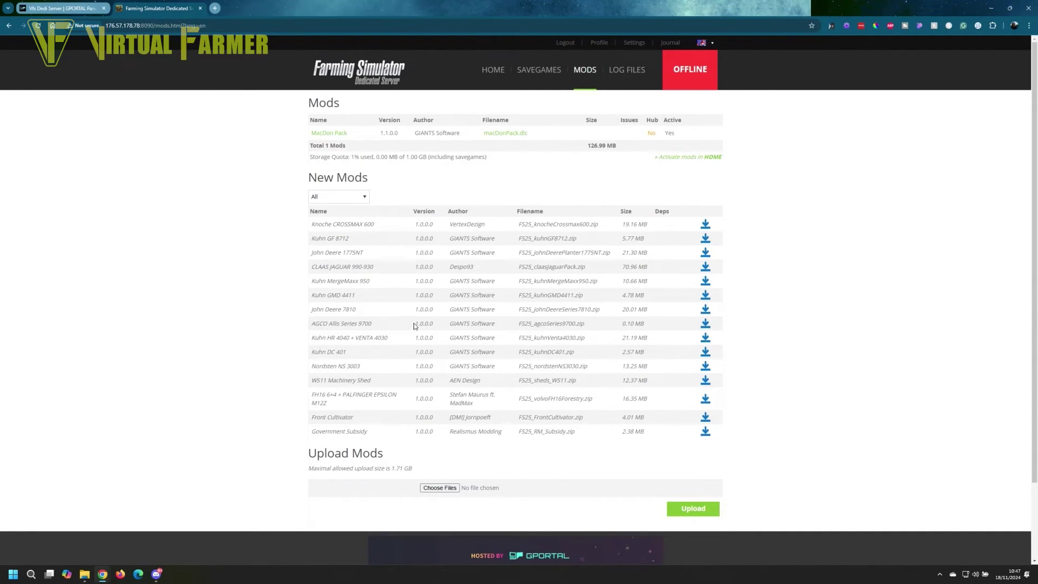
Step: Download the AGCO Allis Series 9700 mod from New Mods and reload the mods list
drag(310, 325, 378, 328)
click(777, 323)
click(705, 323)
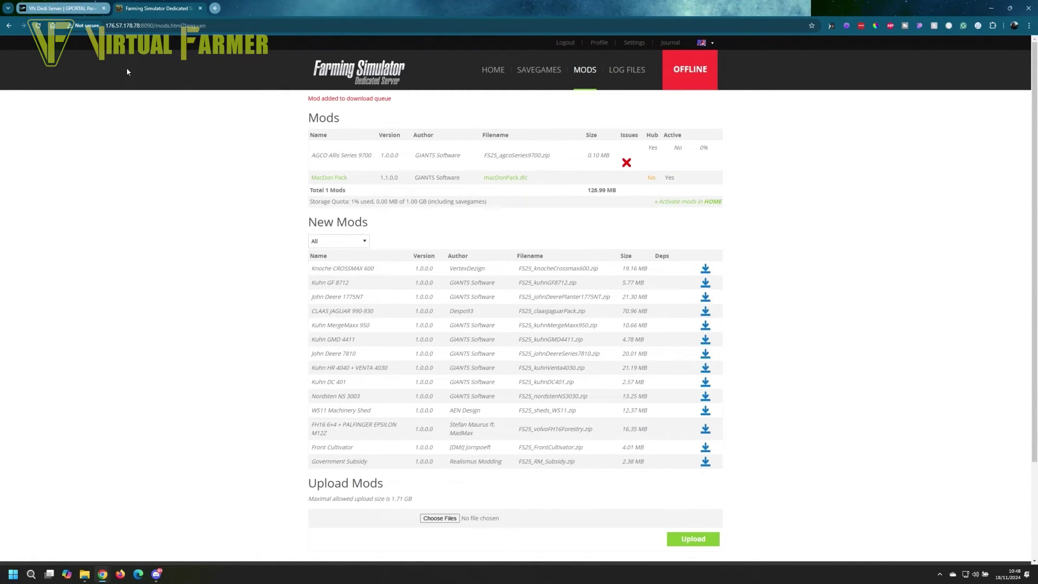
click(37, 26)
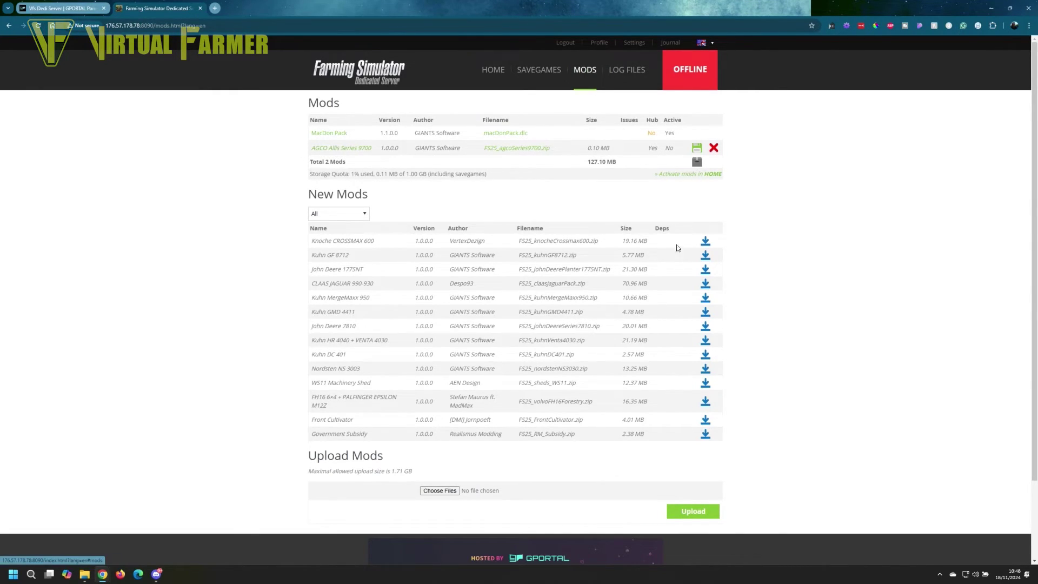
Step: Tick AGCO Allis Series 9700 under Activate Mods, activate it, and return to the mods list
click(499, 76)
scroll(367, 346, down, 2)
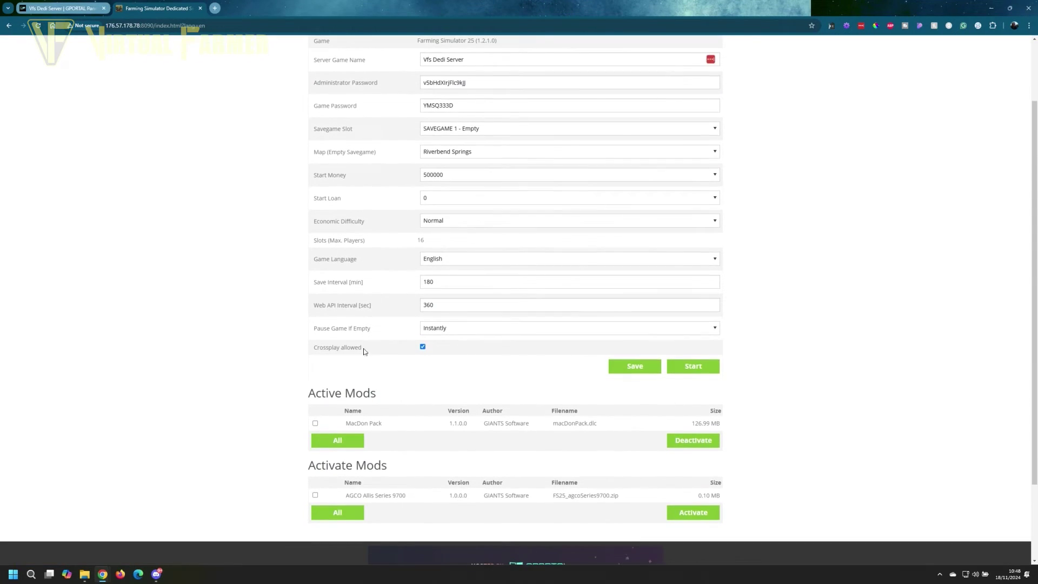
click(315, 494)
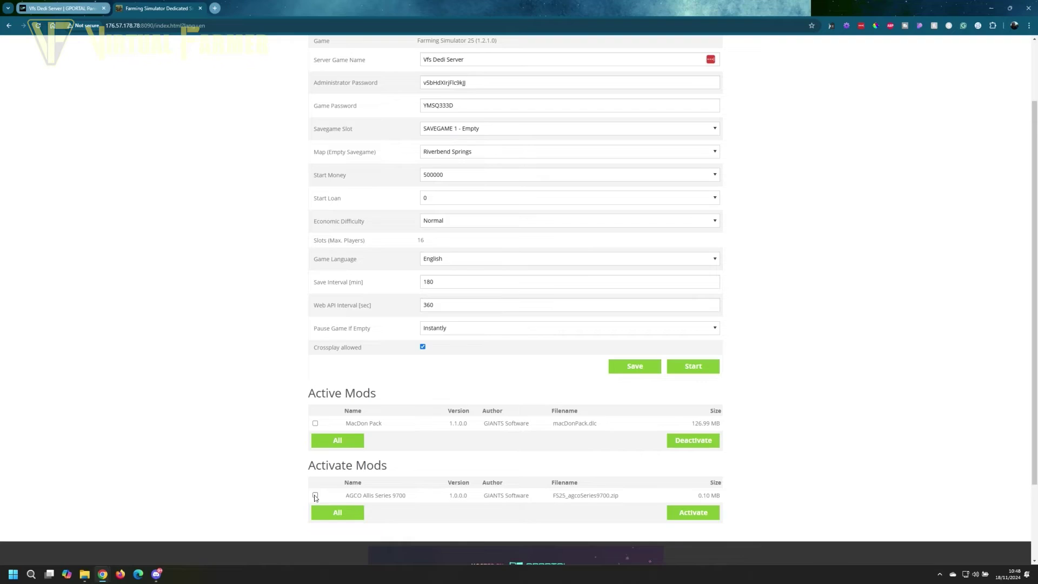
click(694, 513)
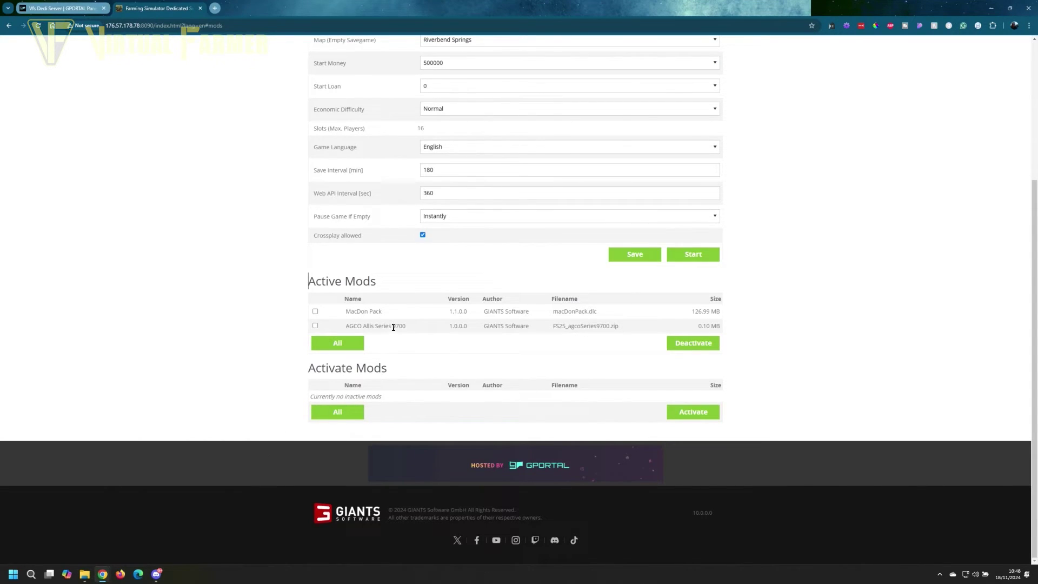
click(701, 255)
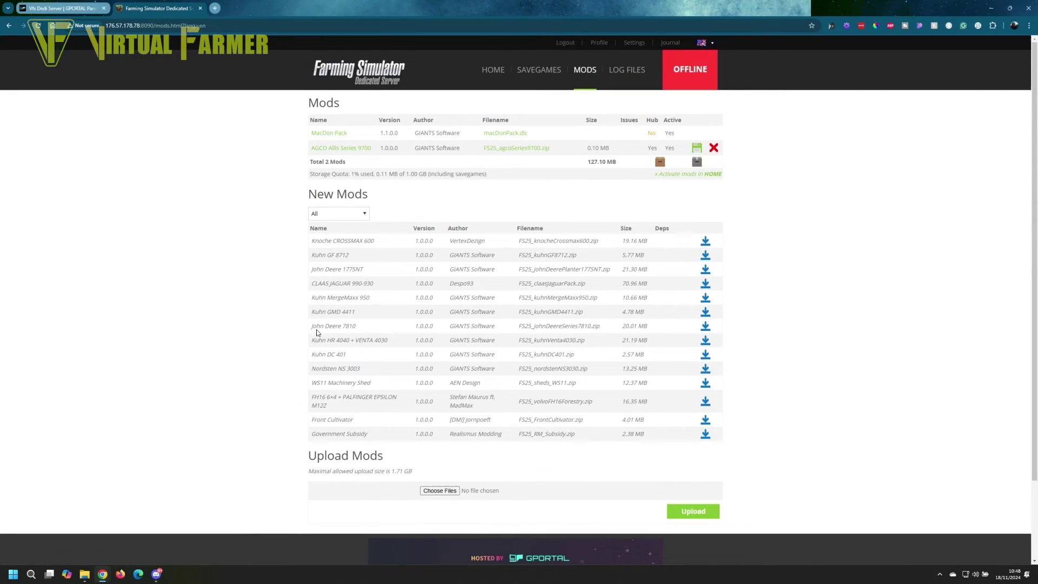
scroll(505, 426, down, 2)
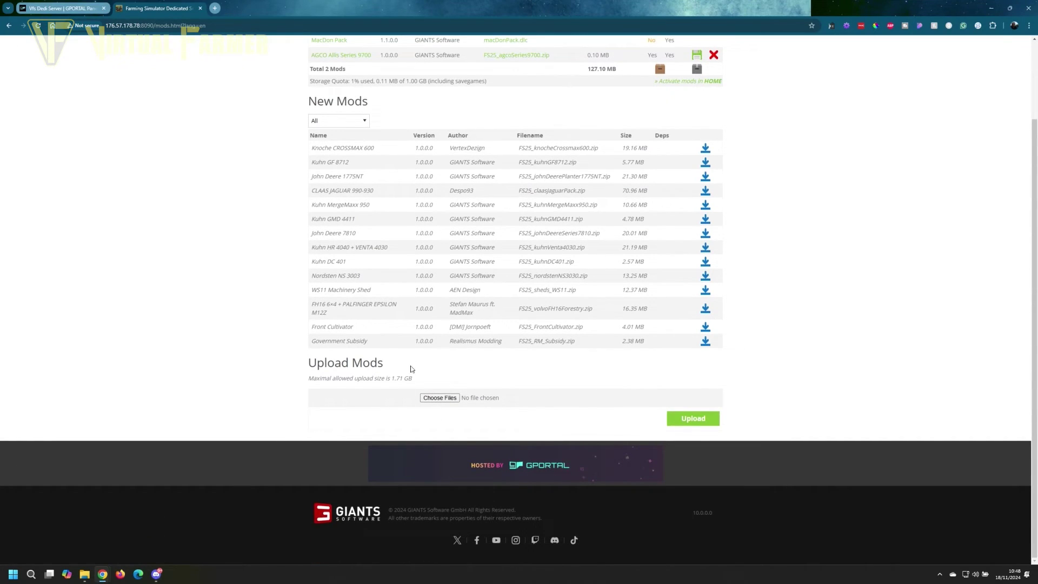
Step: Open the Choose Files picker under Upload Mods to browse for mod files
click(438, 400)
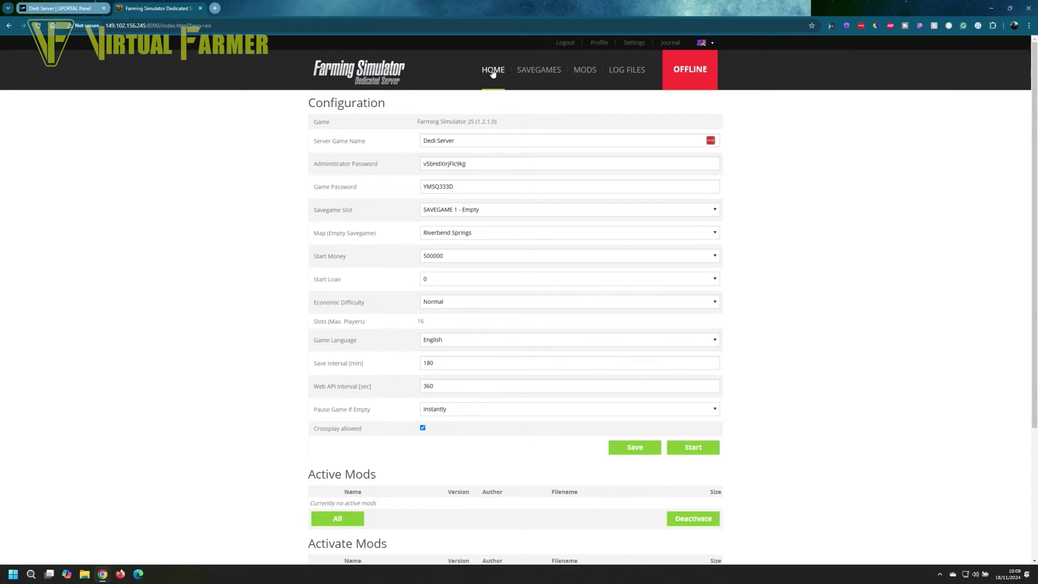
Step: Edit the server name with 'VFs' and check the administrator and game passwords
triple_click(470, 141)
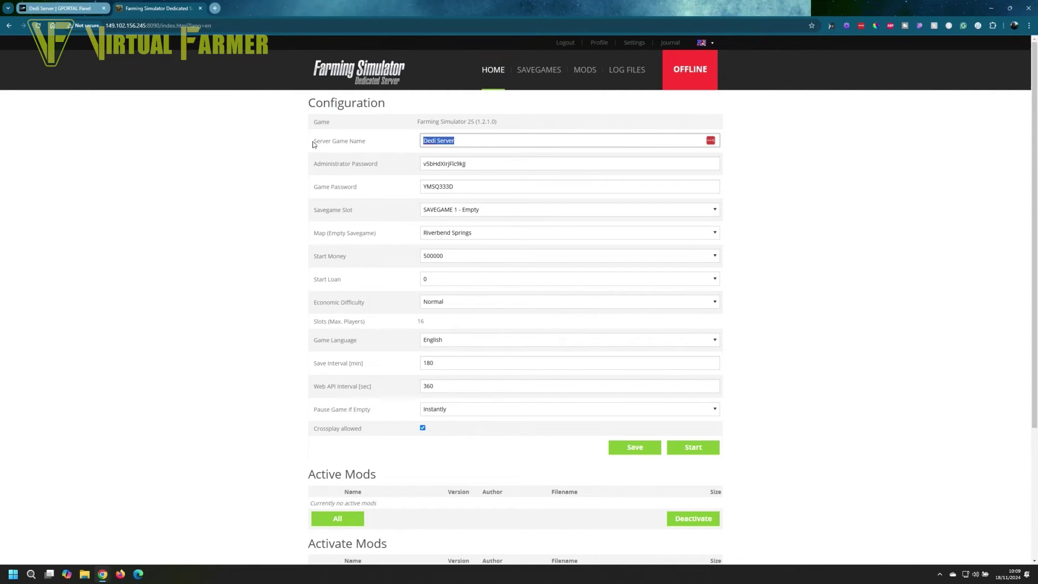
click(466, 138)
text(VFs)
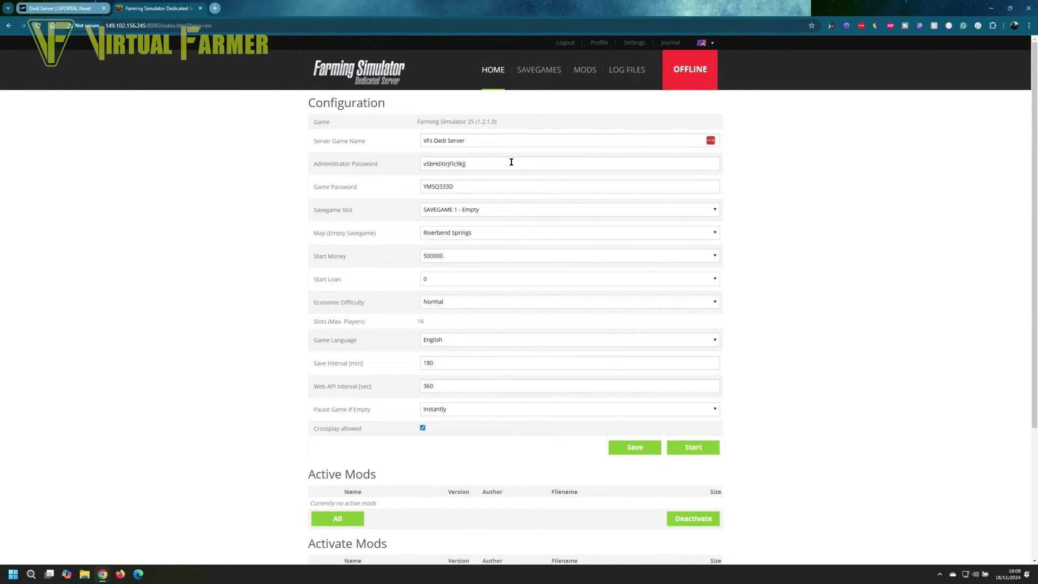
drag(511, 162, 406, 165)
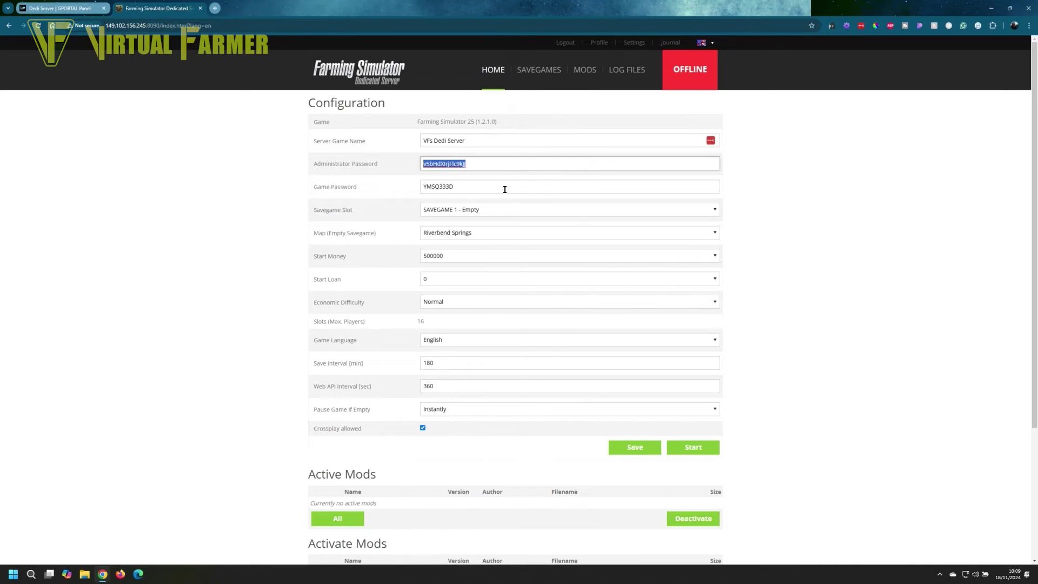
drag(504, 187, 419, 183)
click(788, 225)
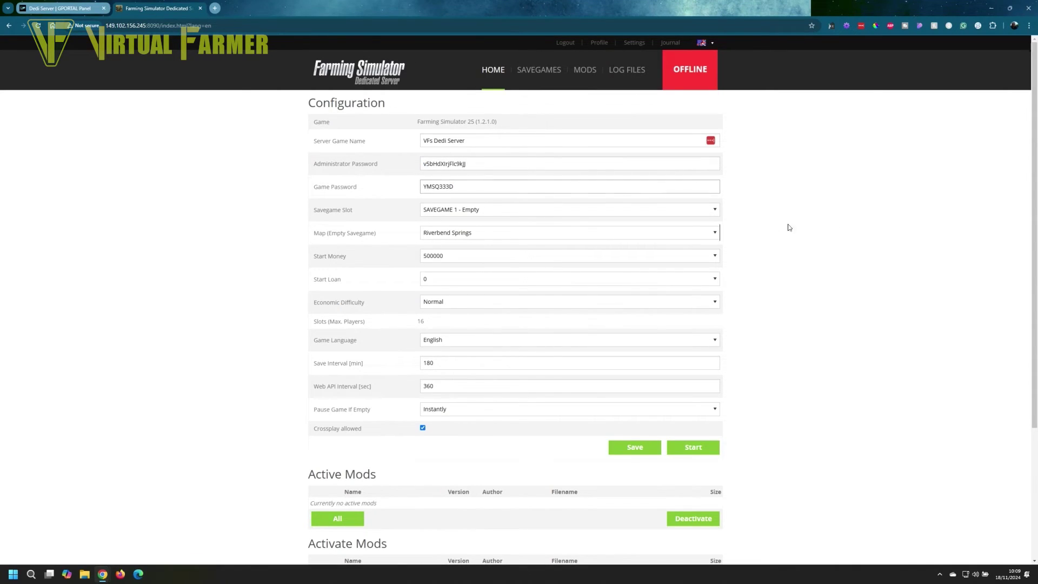
Step: Keep SAVEGAME 1 as the savegame slot and Riverbend Springs as the map
click(505, 211)
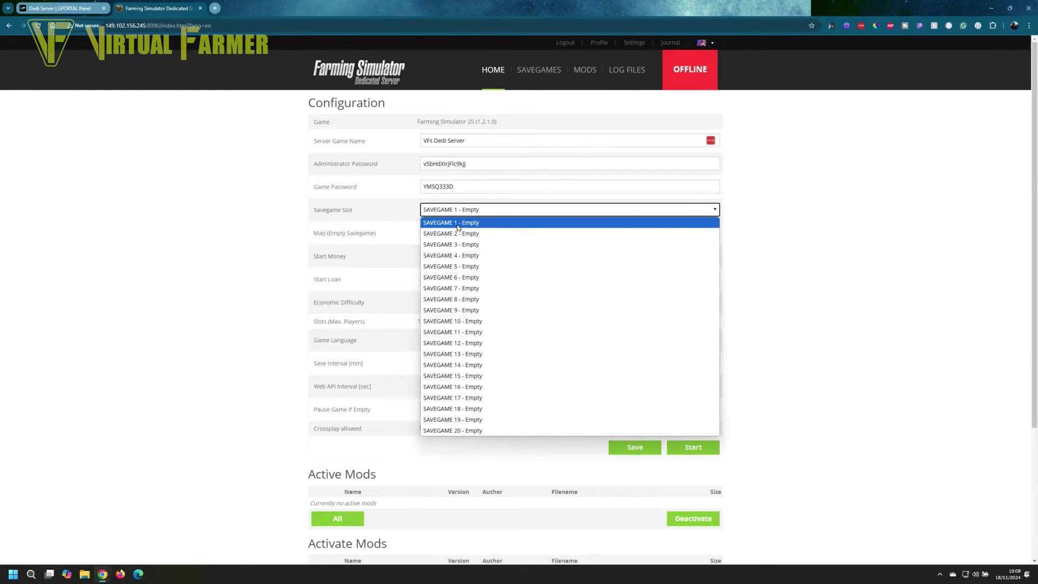
click(458, 228)
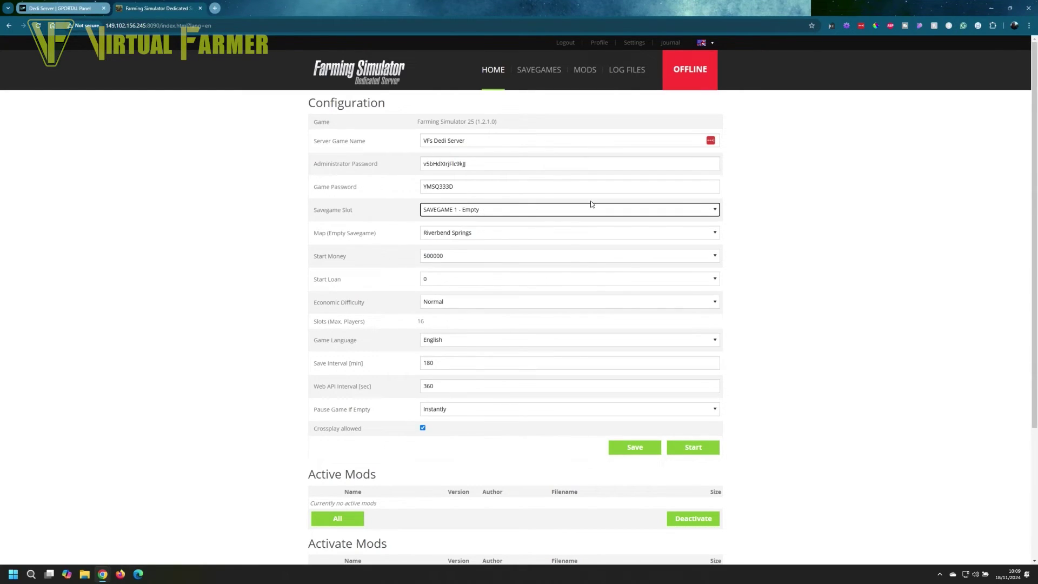
click(485, 236)
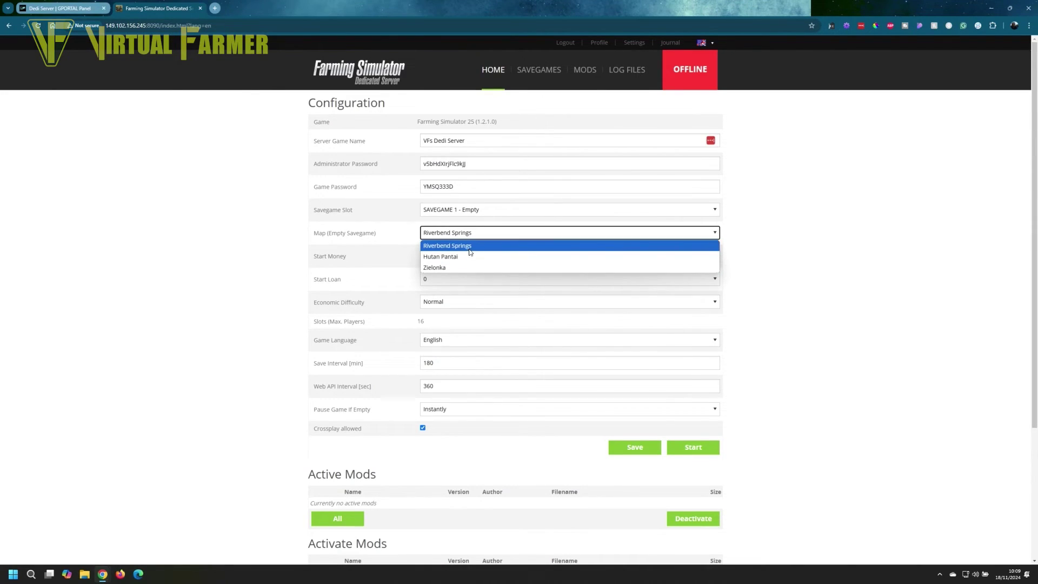
click(470, 251)
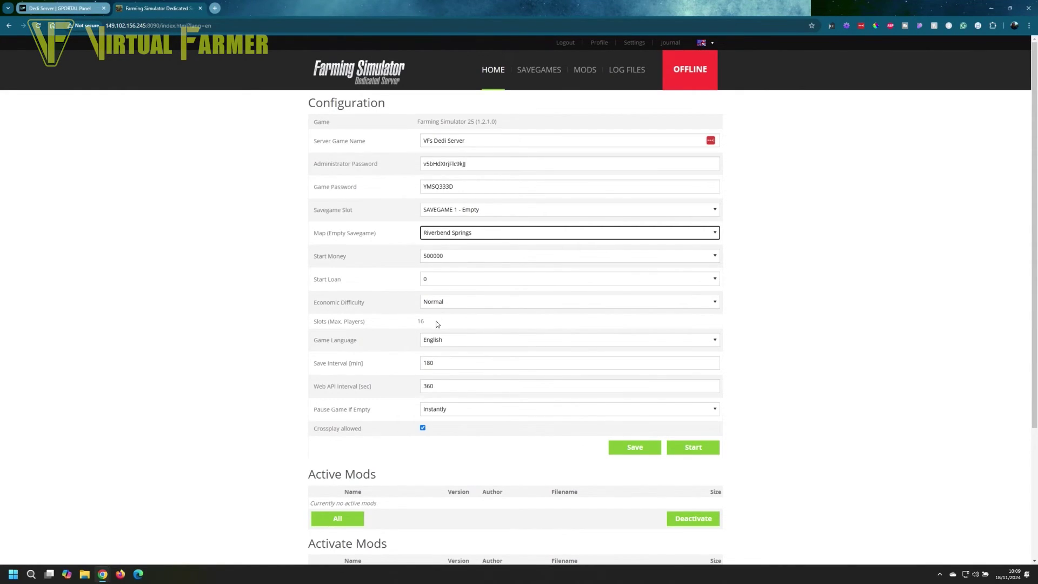
drag(438, 324, 314, 322)
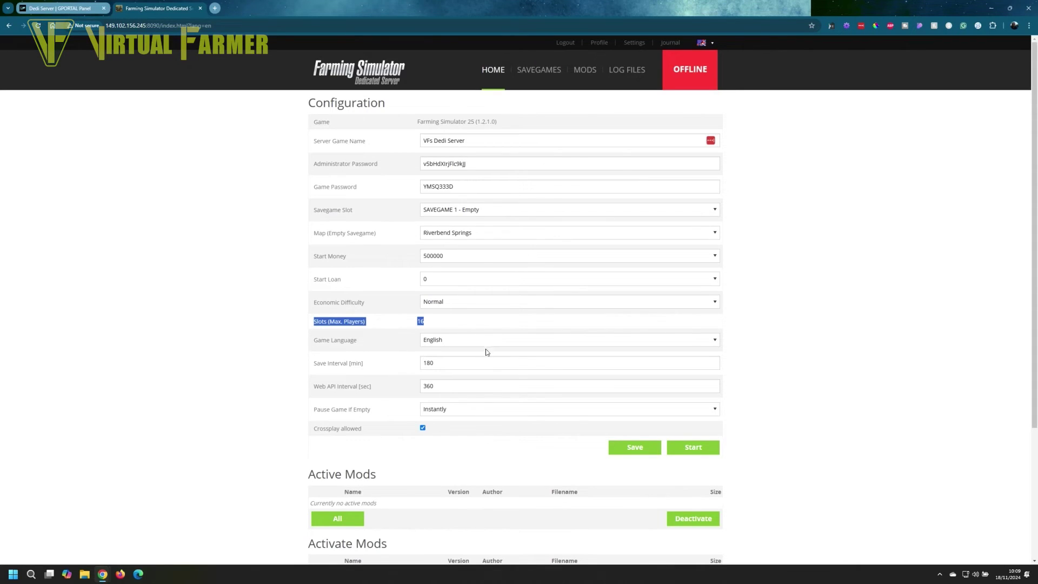
Step: Change Pause Game If Empty from Instantly to No
click(505, 327)
click(454, 413)
click(449, 422)
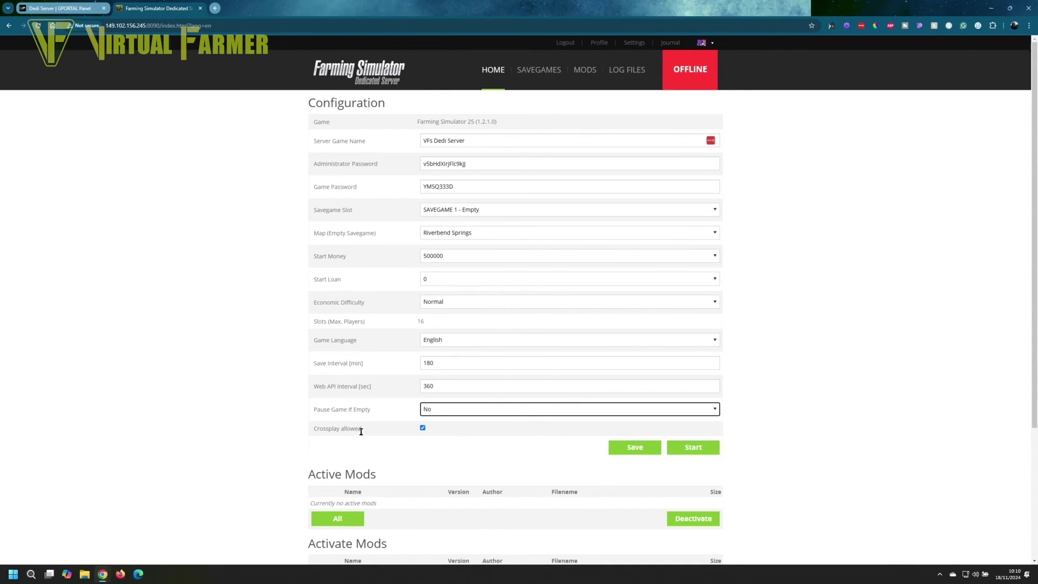
drag(315, 430, 370, 433)
click(390, 452)
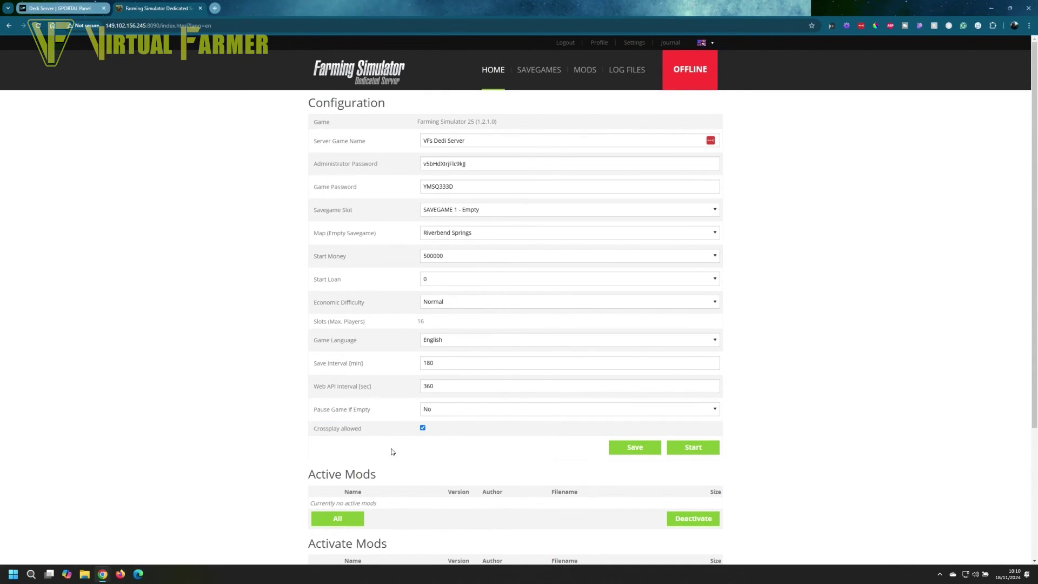
scroll(415, 444, down, 1)
scroll(415, 445, down, 2)
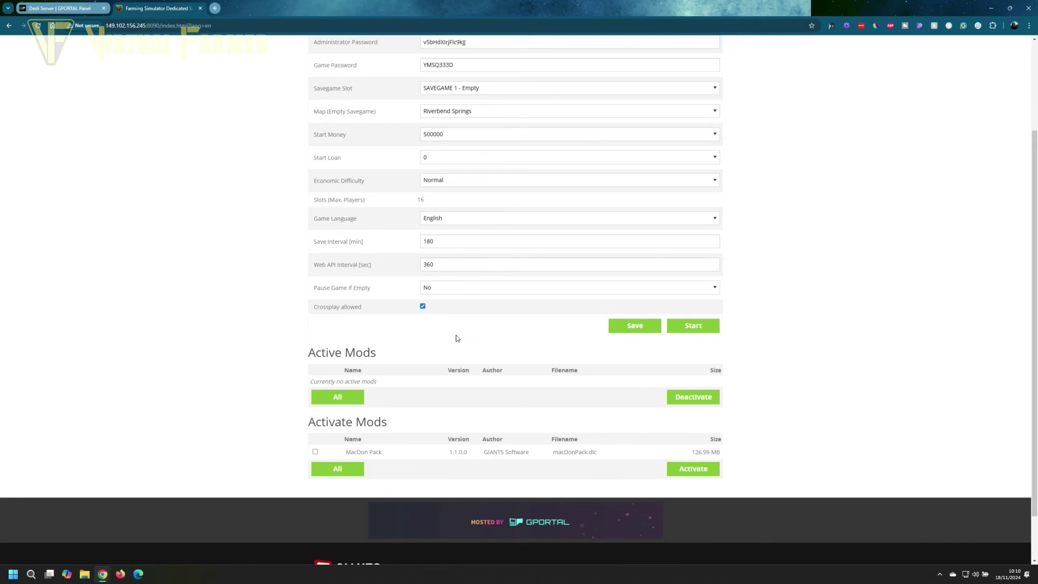
Step: Tick MacDon Pack under Activate Mods and activate it
scroll(457, 338, down, 1)
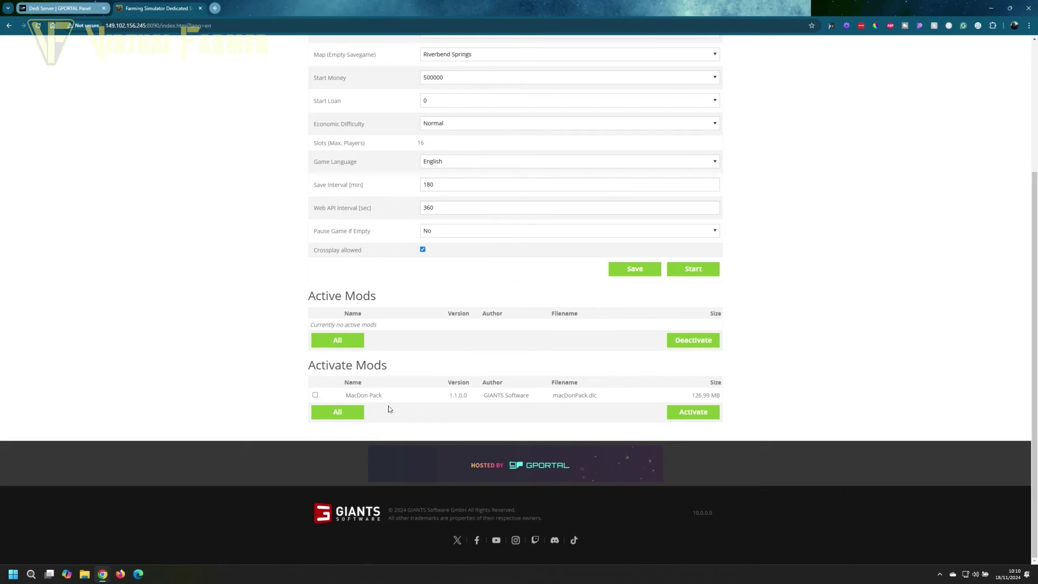
click(315, 394)
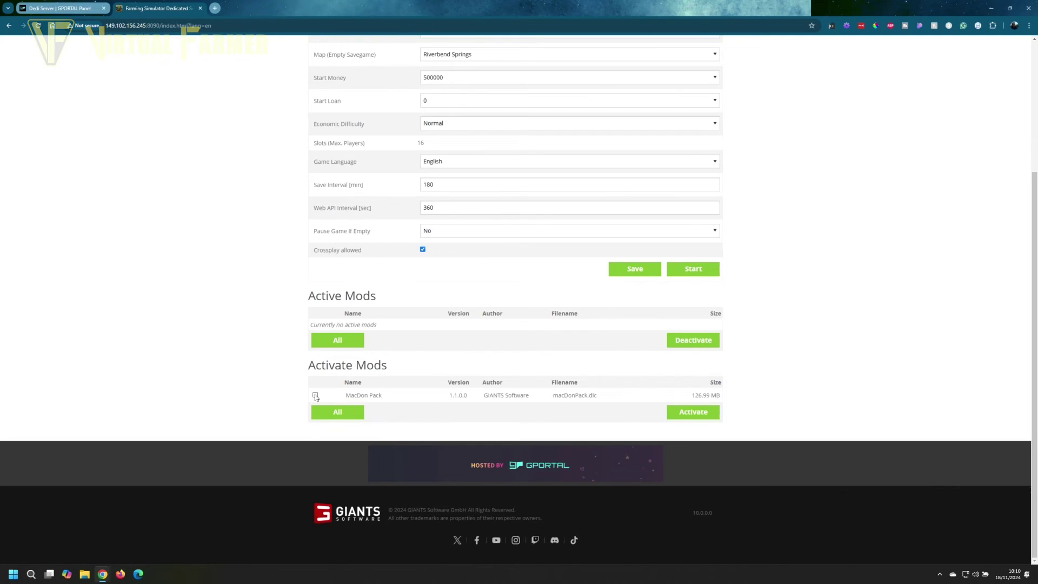
click(692, 414)
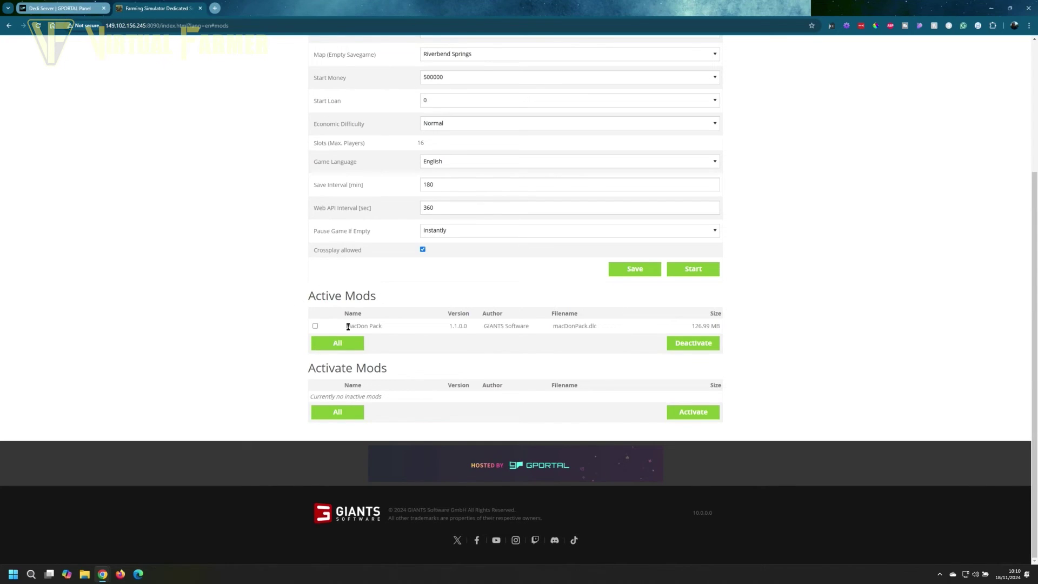
drag(337, 327, 726, 334)
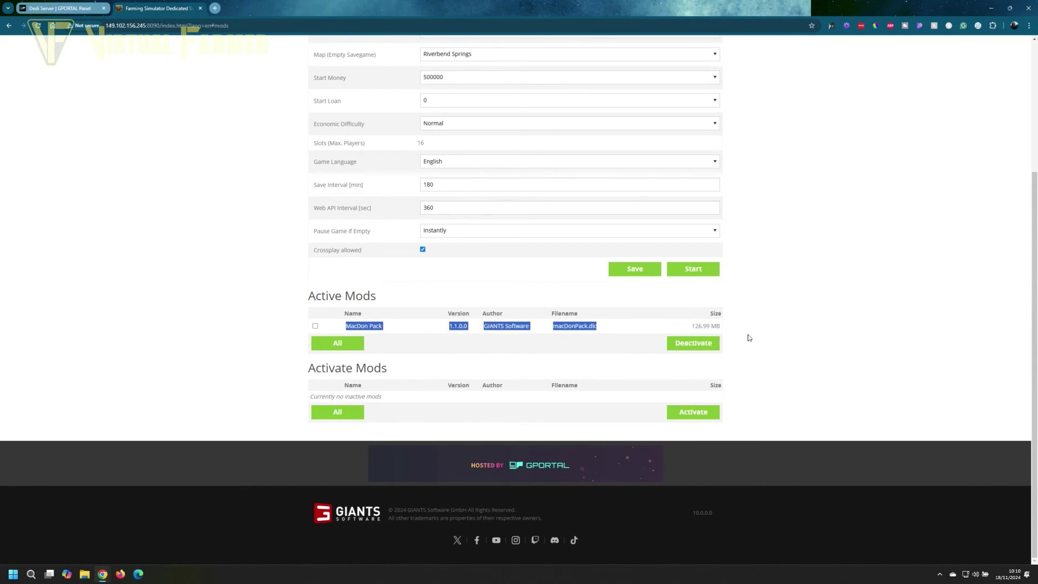
click(748, 336)
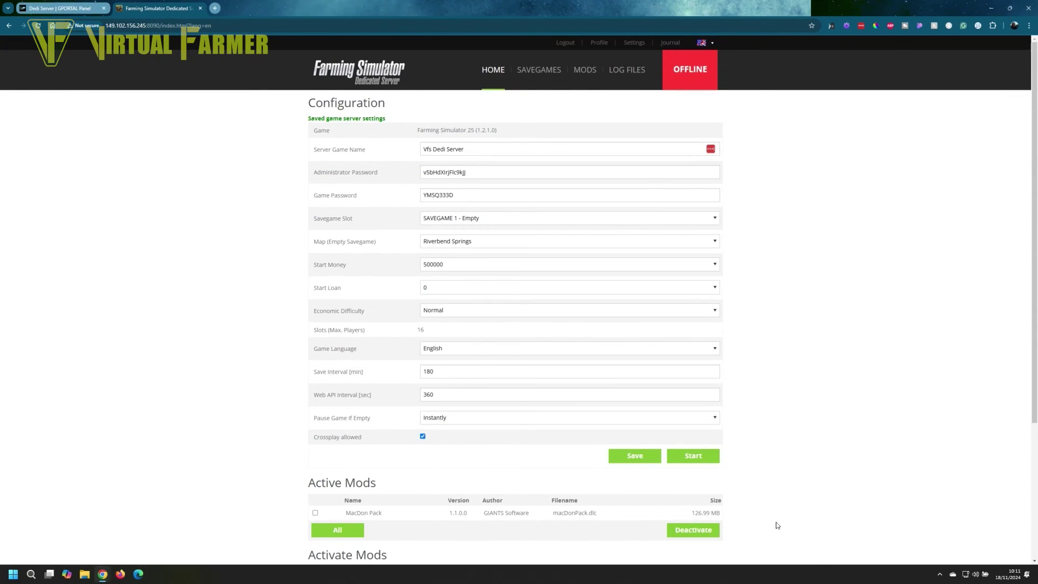
Step: Start the server and highlight its game name, Vfs Dedi Server
click(696, 458)
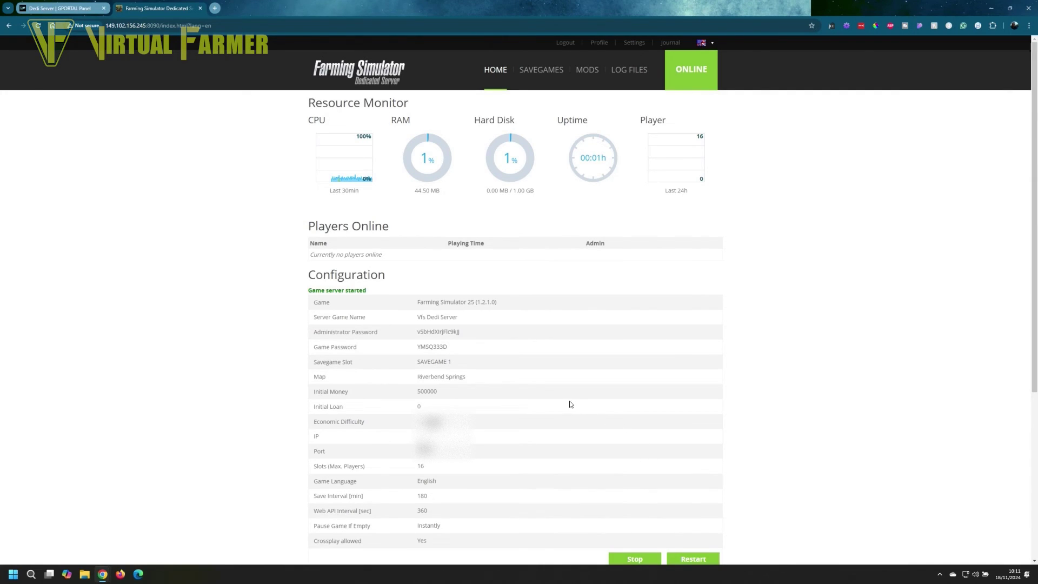
scroll(567, 403, down, 2)
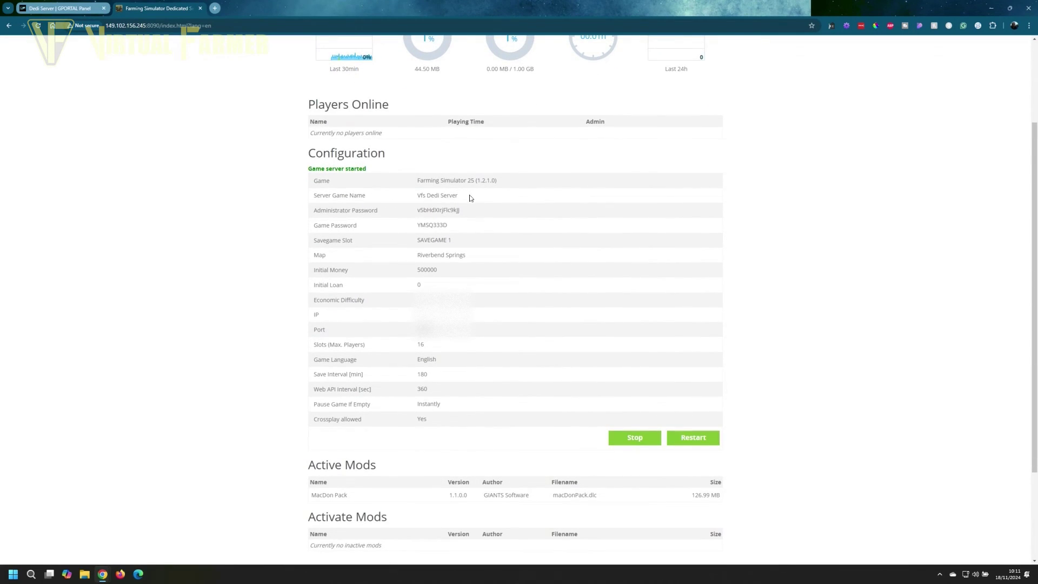
drag(470, 197, 310, 198)
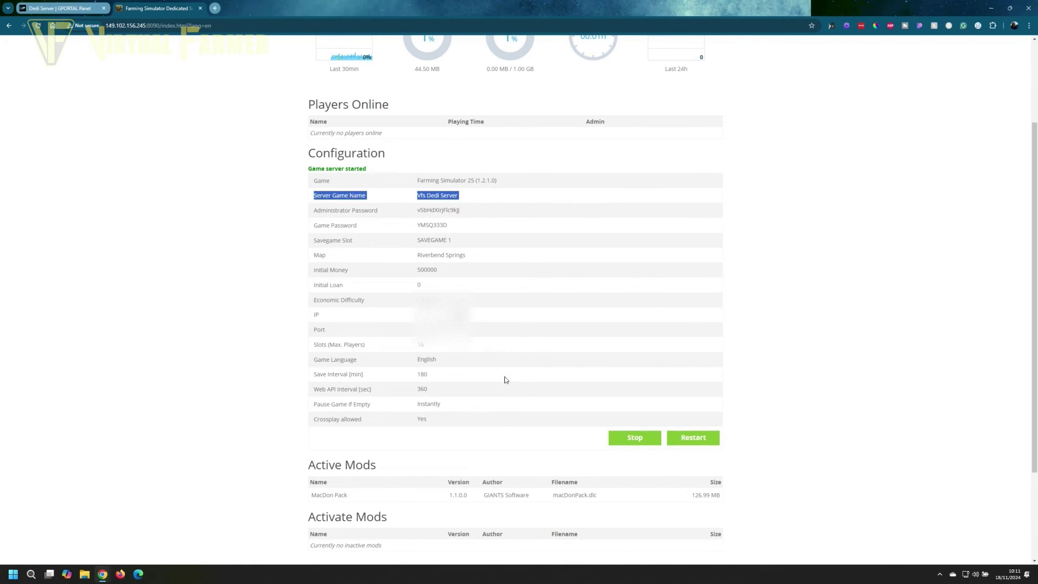
scroll(505, 380, down, 3)
scroll(529, 442, up, 5)
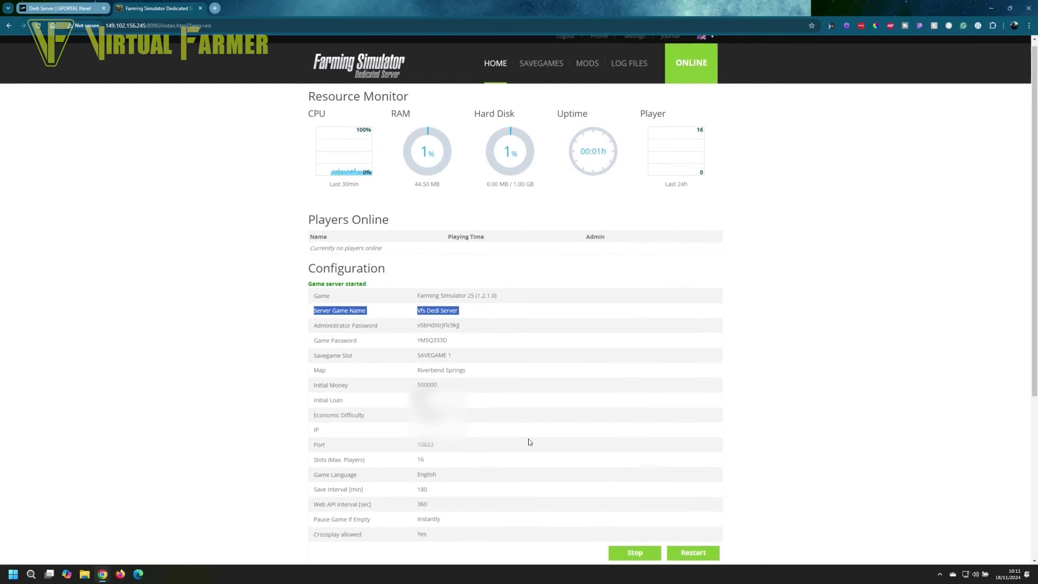
scroll(529, 435, down, 1)
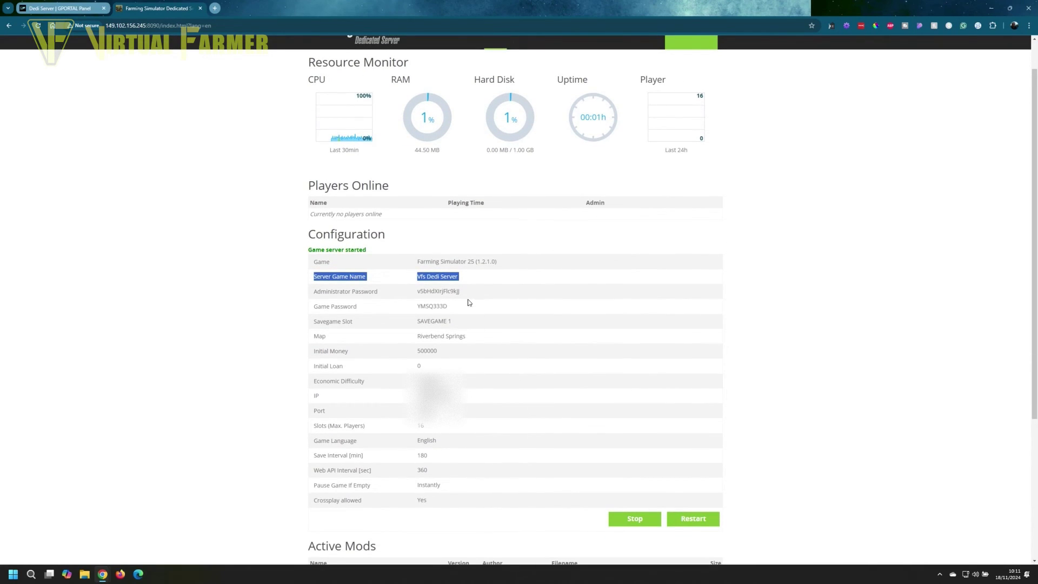
drag(472, 278, 412, 278)
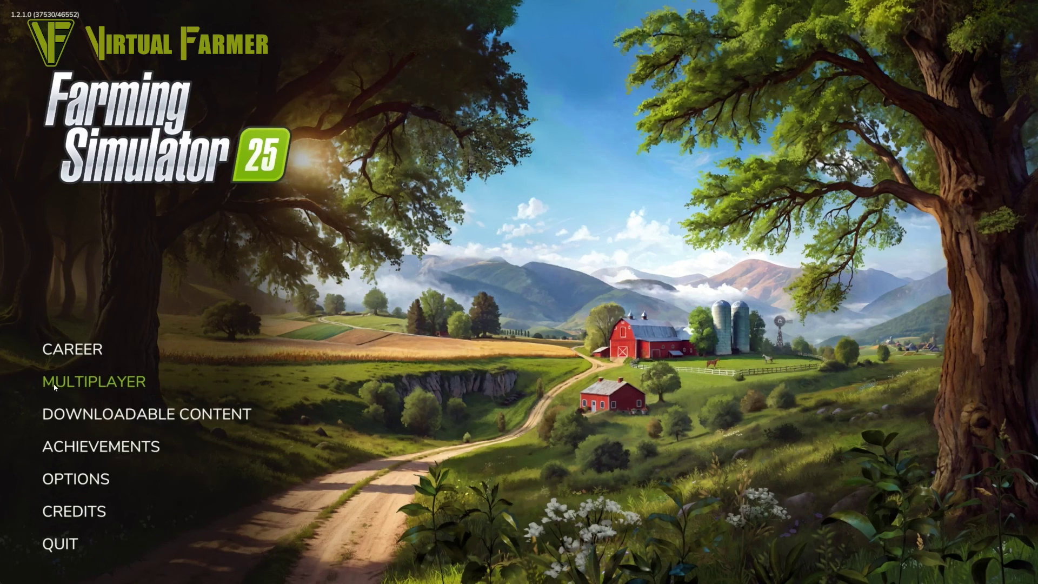
Step: Go to Multiplayer's Join Game list and filter game names by 'Vfs'
click(97, 385)
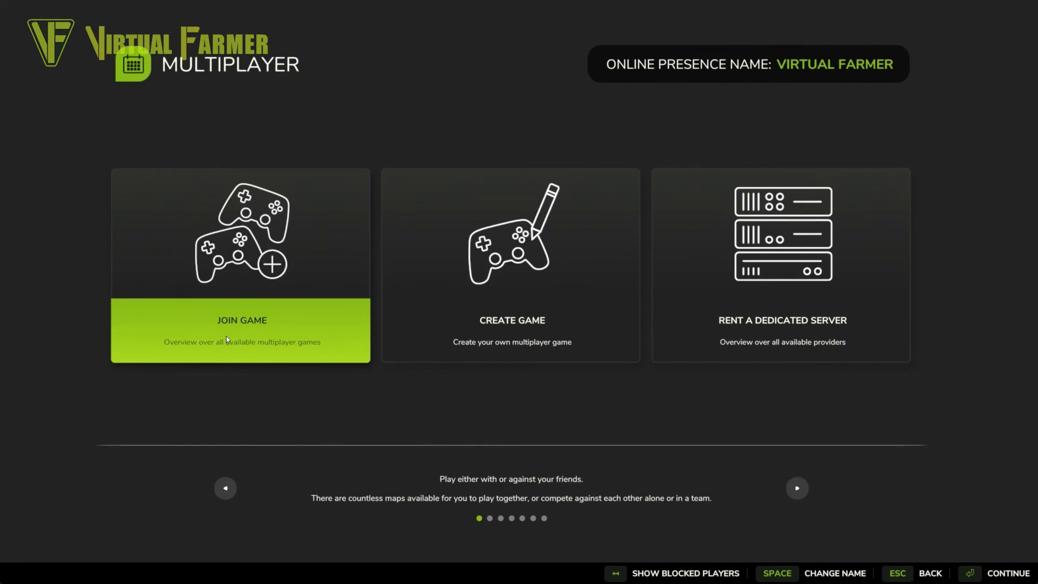
click(254, 303)
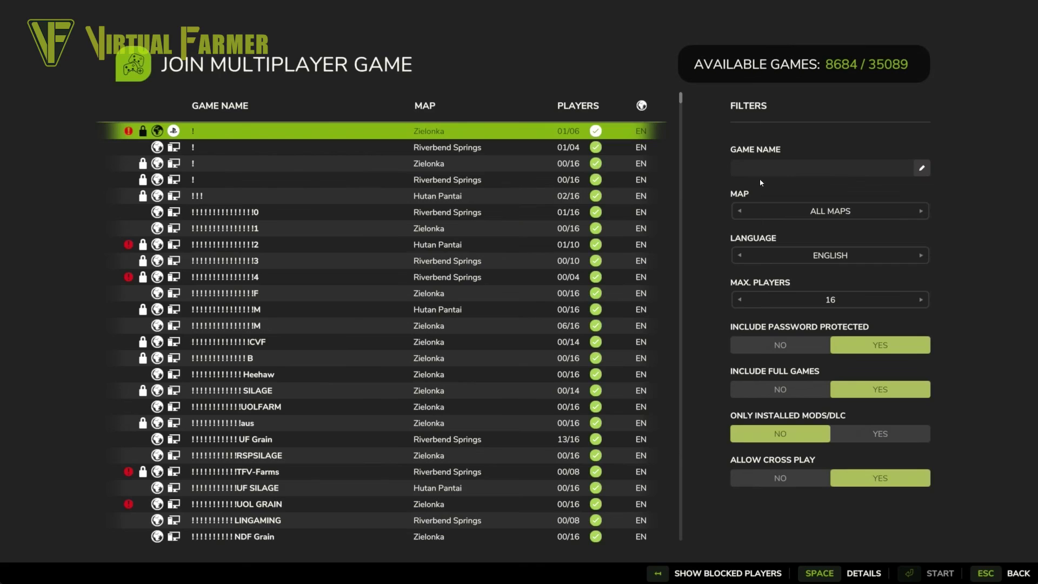
click(761, 173)
text(Vfs)
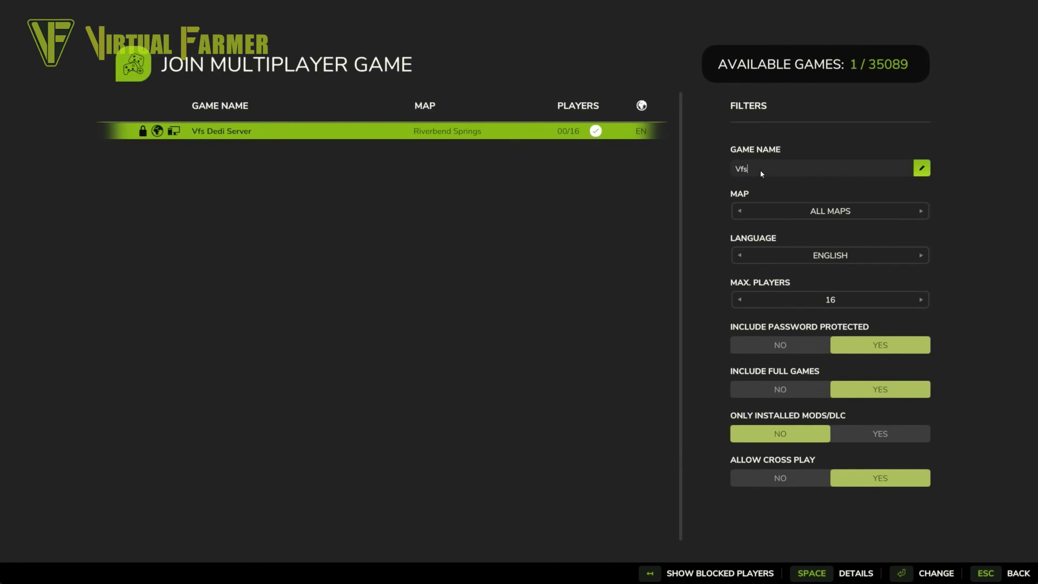
click(209, 131)
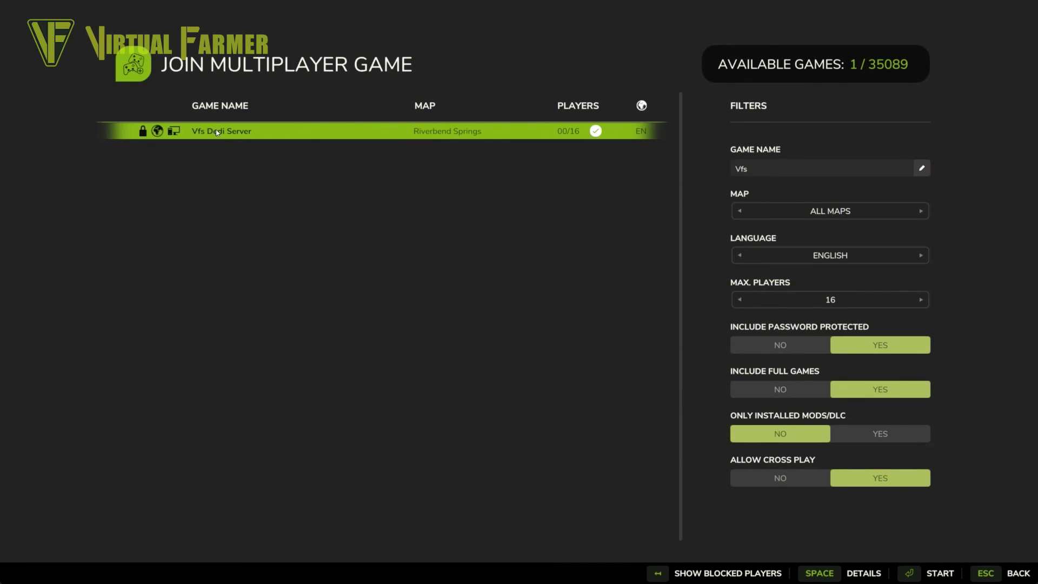
Step: Select Vfs Dedi Server, paste its game password and join
click(216, 131)
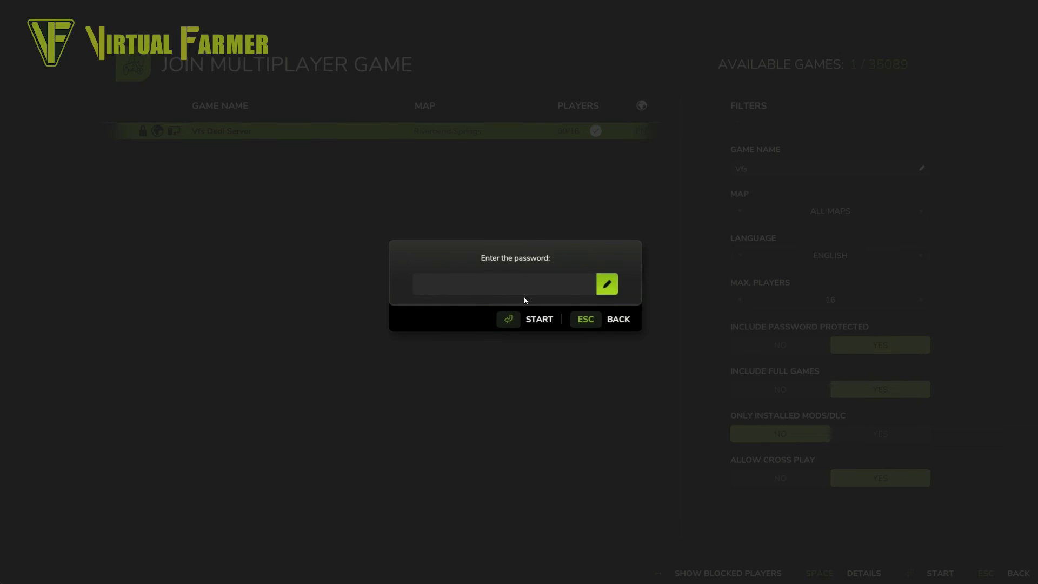
key(ctrl+v)
click(527, 321)
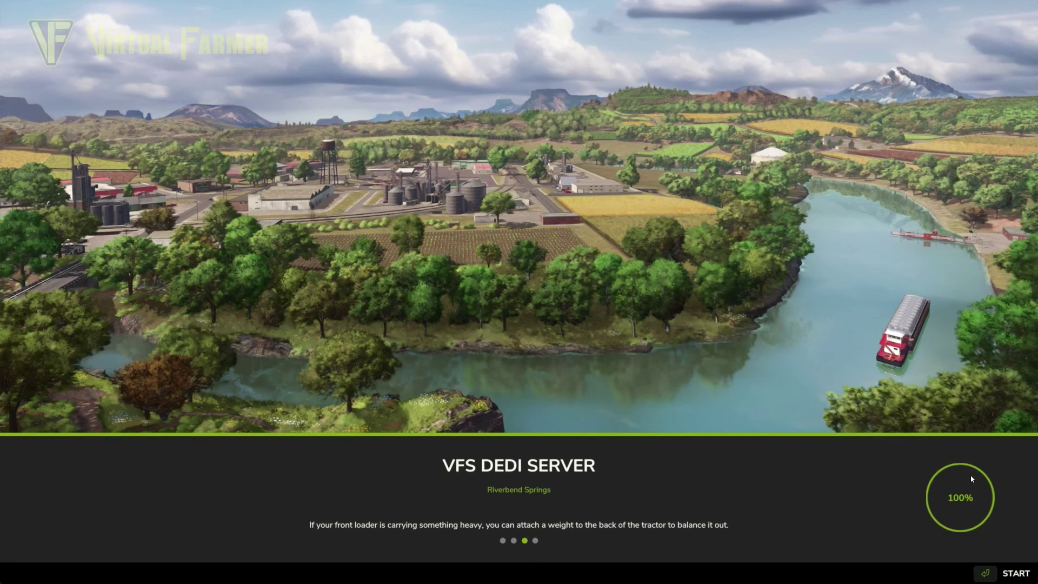
Step: Start playing after loading and accept the default character to enter the farmyard
click(983, 576)
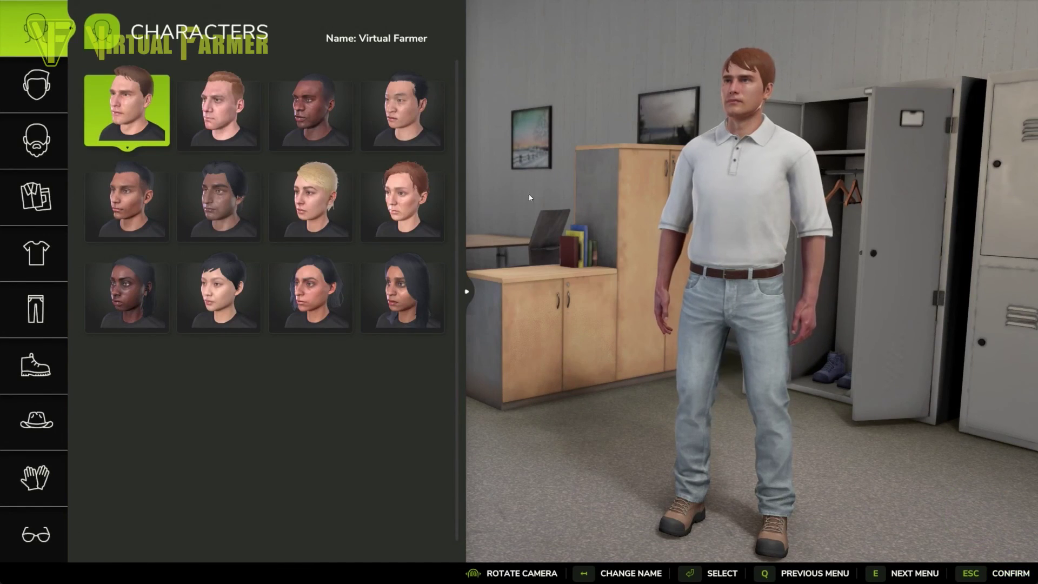
click(979, 575)
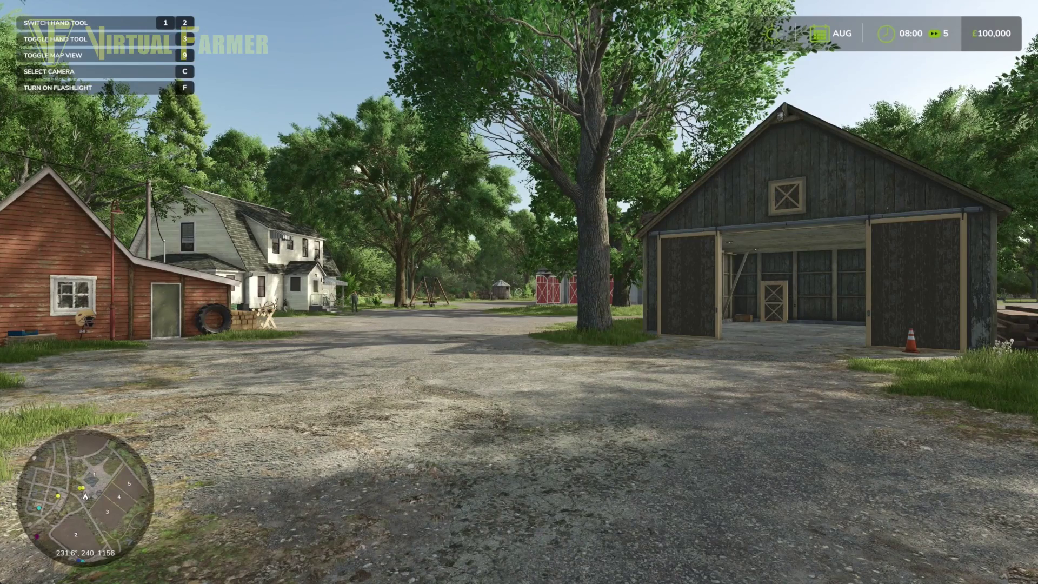
mouse_move(518, 292)
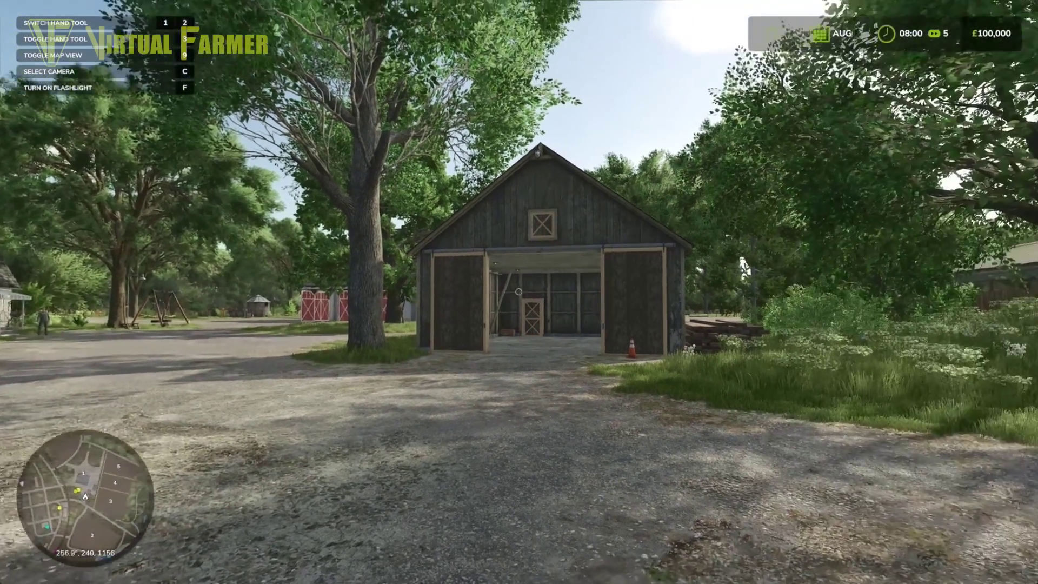